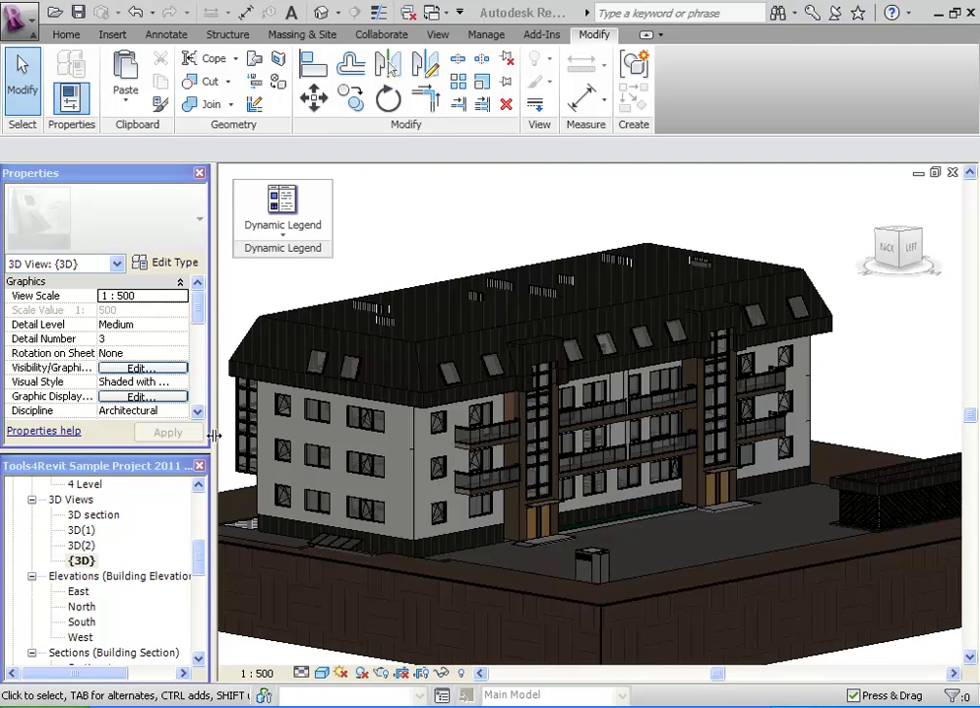
Step: Open the 'DL Sample Block Horizontal' legend view and rename it to 'Windows Legend'
{"action": "left_click_drag", "start_coordinate": [200, 554], "coordinate": [197, 590]}
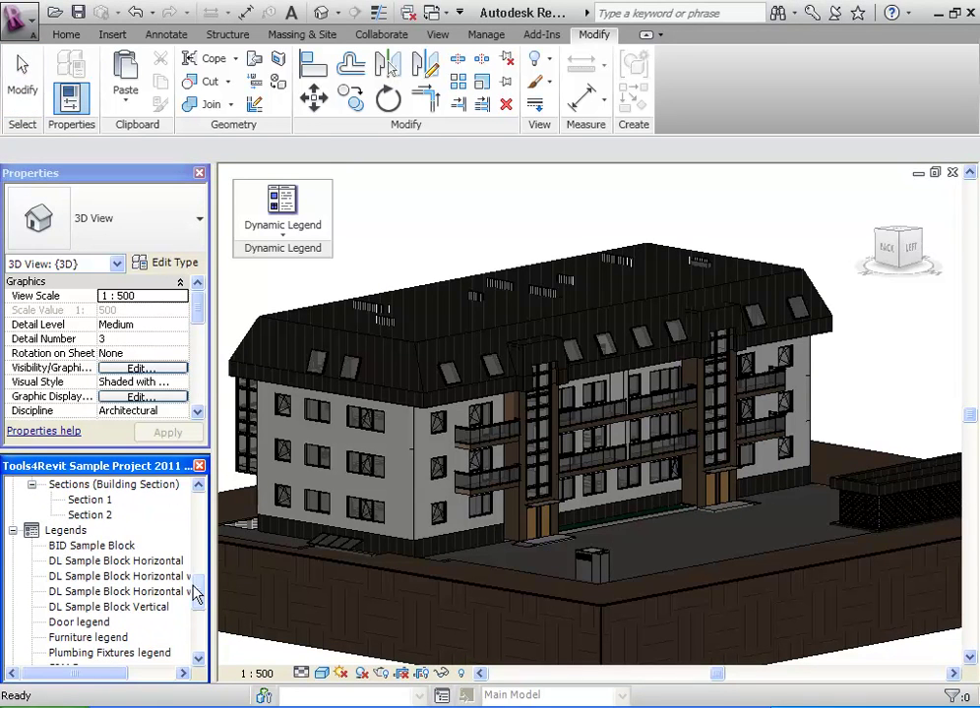
{"action": "left_click", "coordinate": [165, 561]}
{"action": "double_click", "coordinate": [166, 563]}
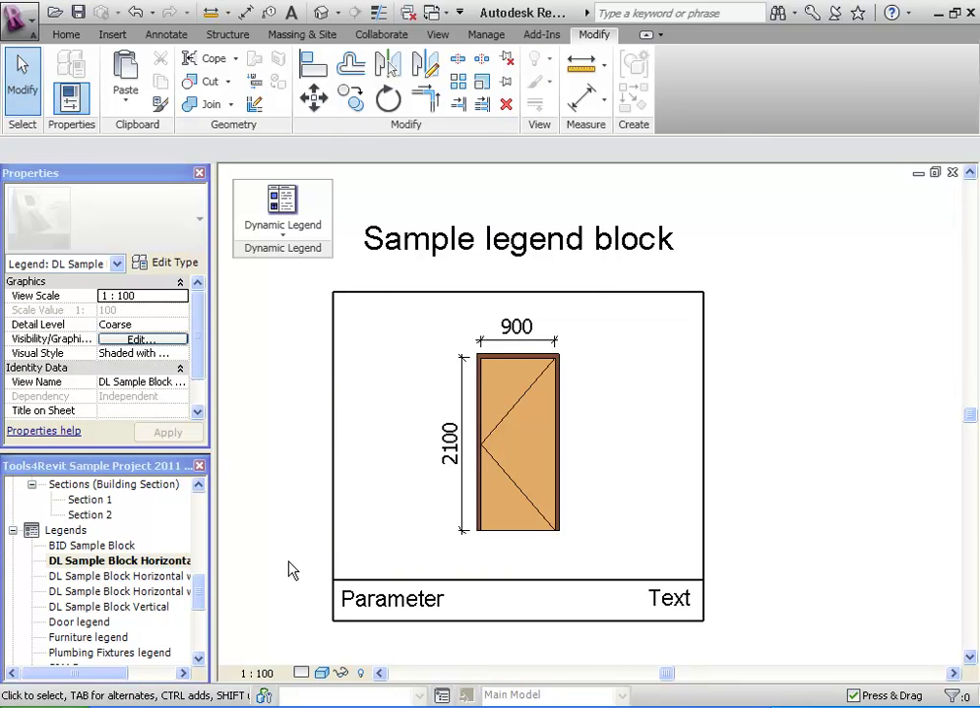
{"action": "right_click", "coordinate": [182, 568]}
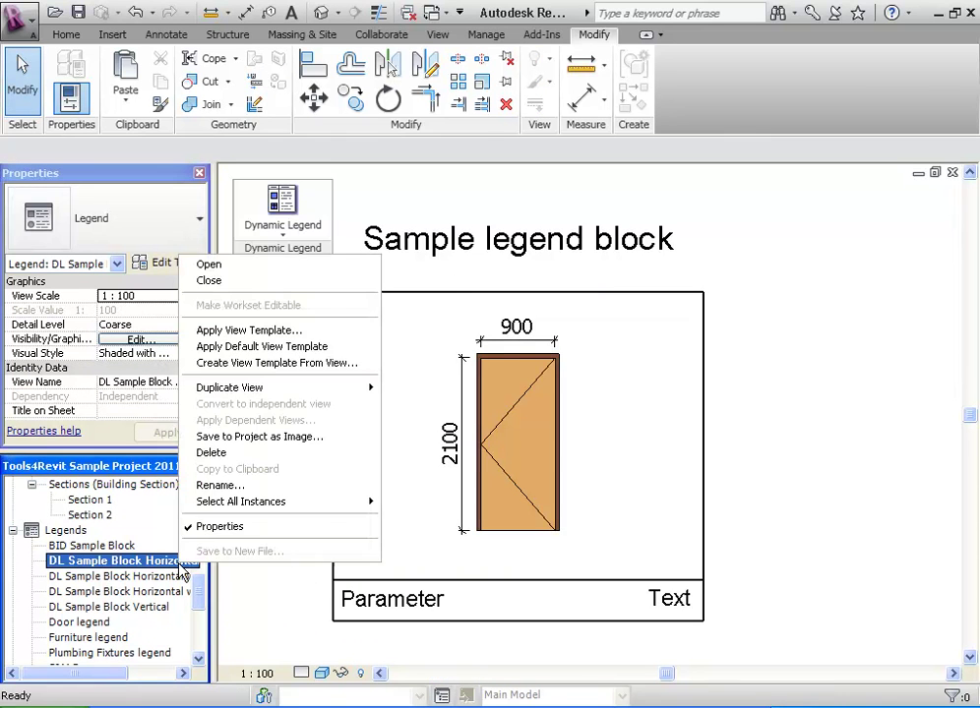
{"action": "left_click", "coordinate": [217, 486]}
{"action": "type", "text": "Windows Legend"}
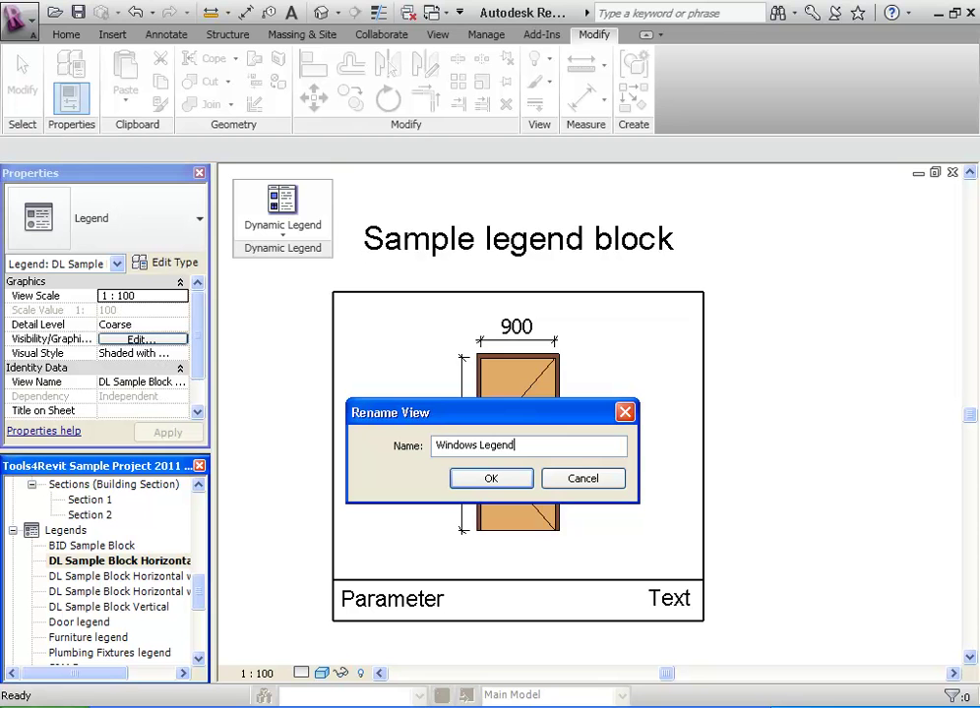
{"action": "left_click", "coordinate": [473, 482]}
Step: Copy the door and its dimensions, then create a new legend view, Legend 1
{"action": "left_click_drag", "start_coordinate": [596, 551], "coordinate": [425, 341]}
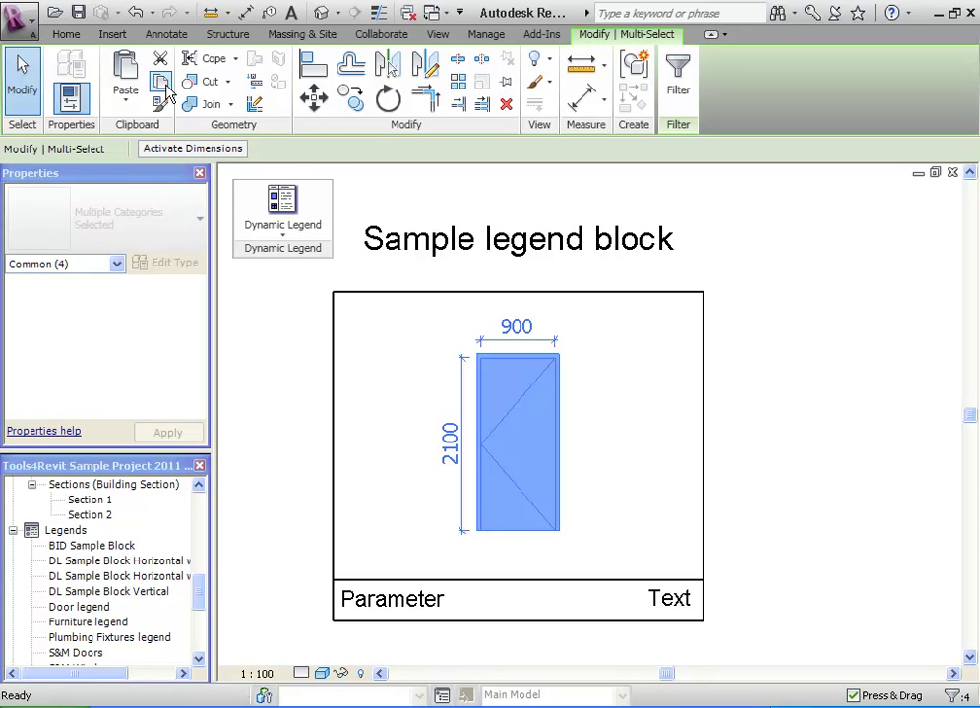
{"action": "left_click", "coordinate": [438, 34]}
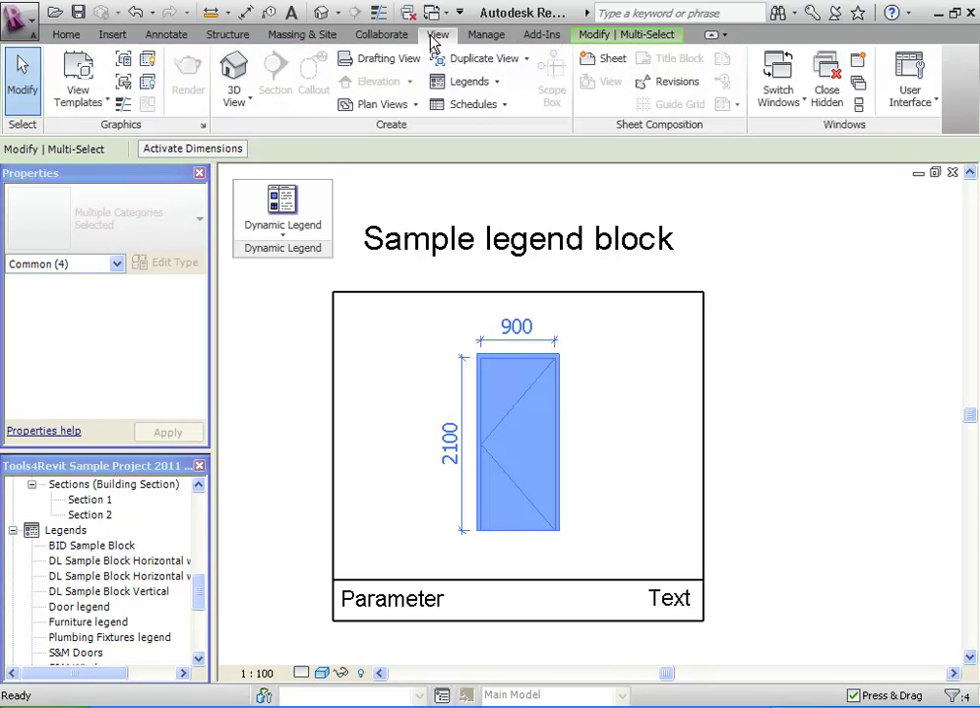
{"action": "left_click", "coordinate": [439, 82]}
{"action": "left_click", "coordinate": [444, 111]}
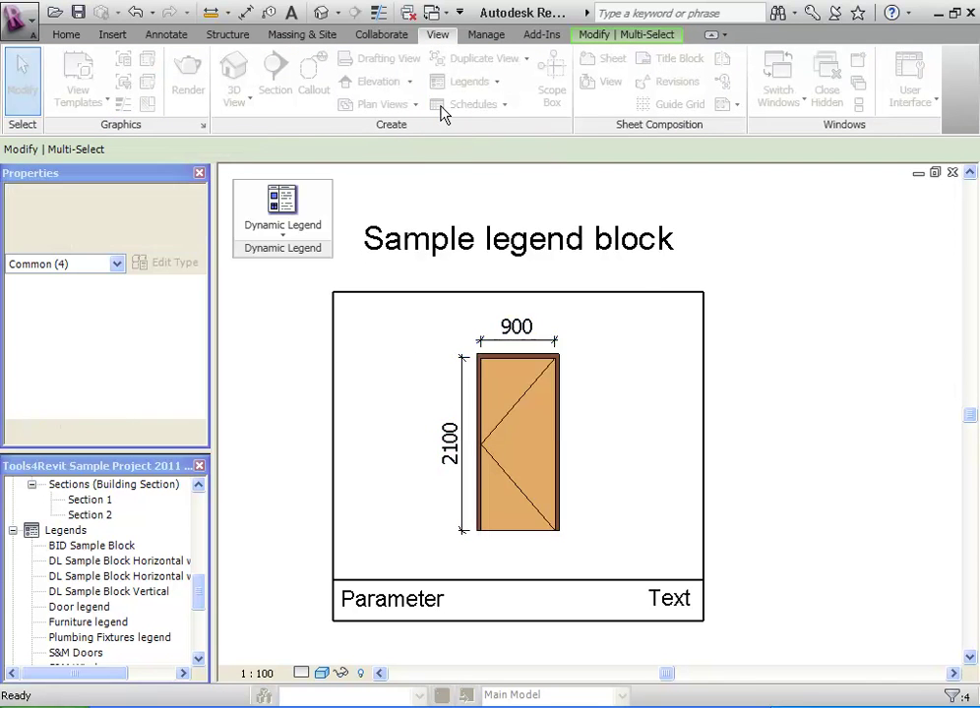
{"action": "left_click", "coordinate": [494, 414]}
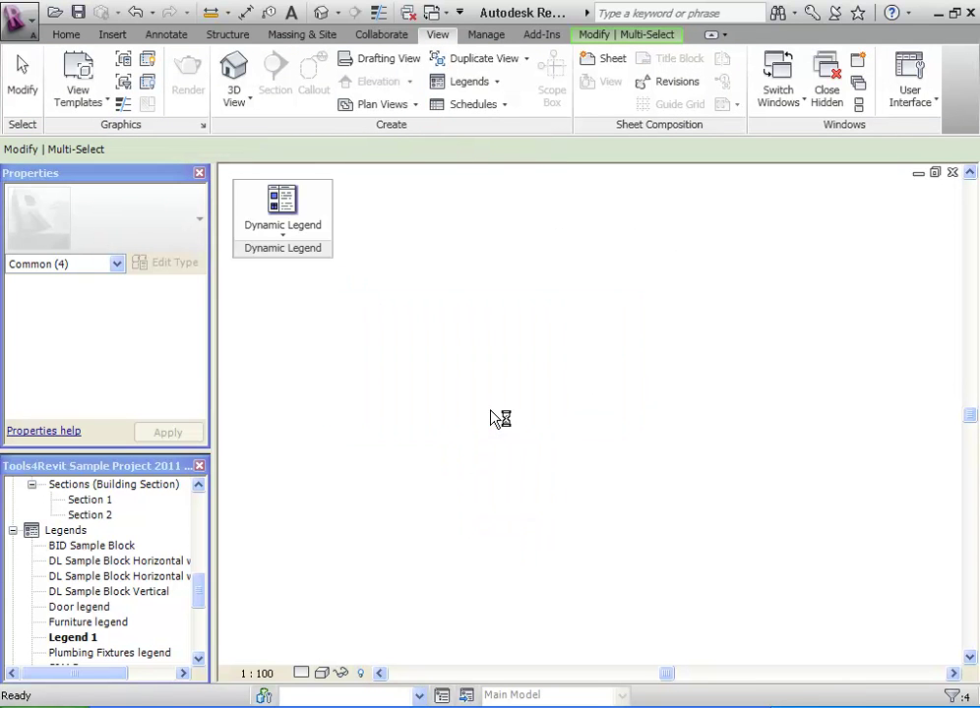
Step: Paste the 900 × 2100 door into Legend 1 with Shaded with Edges visual style
{"action": "left_click", "coordinate": [593, 34]}
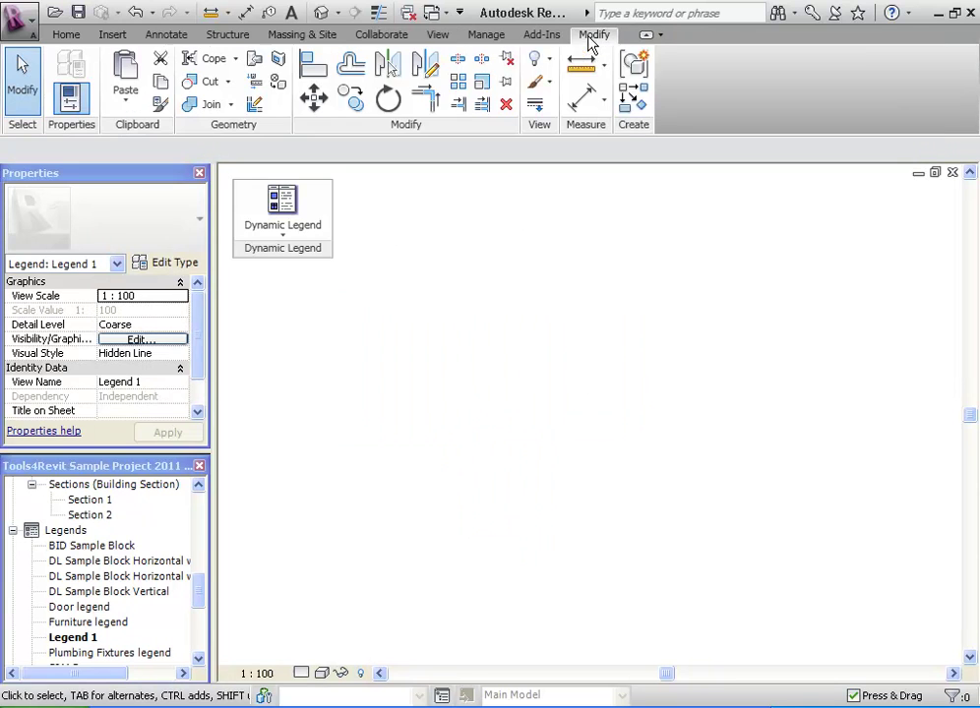
{"action": "left_click", "coordinate": [136, 87]}
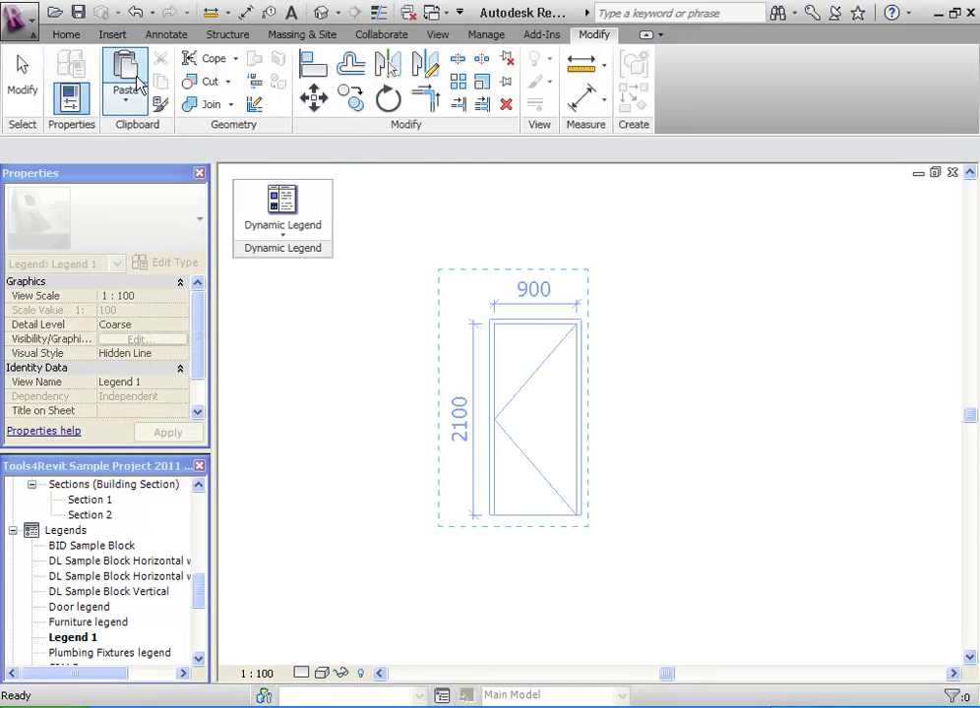
{"action": "left_click", "coordinate": [427, 522]}
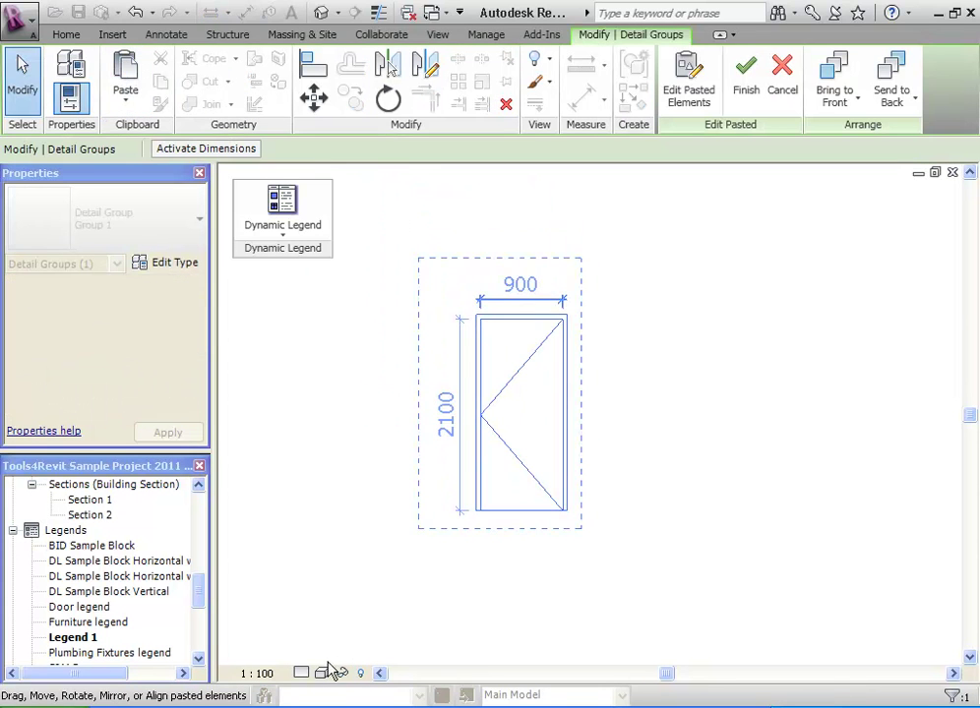
{"action": "left_click", "coordinate": [323, 673]}
{"action": "left_click", "coordinate": [347, 620]}
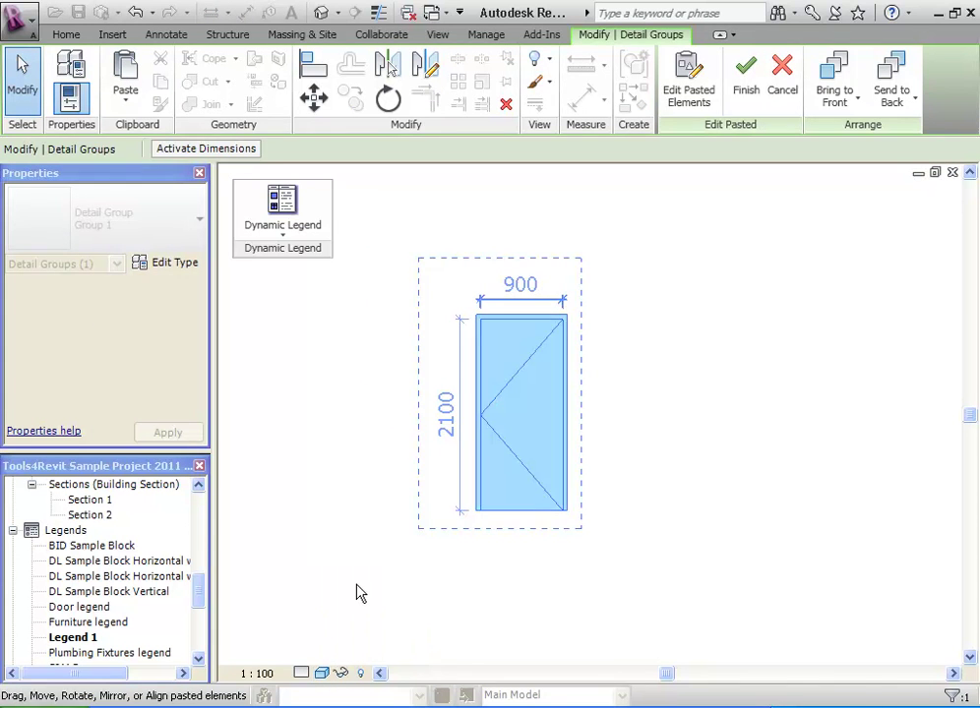
{"action": "left_click", "coordinate": [356, 591]}
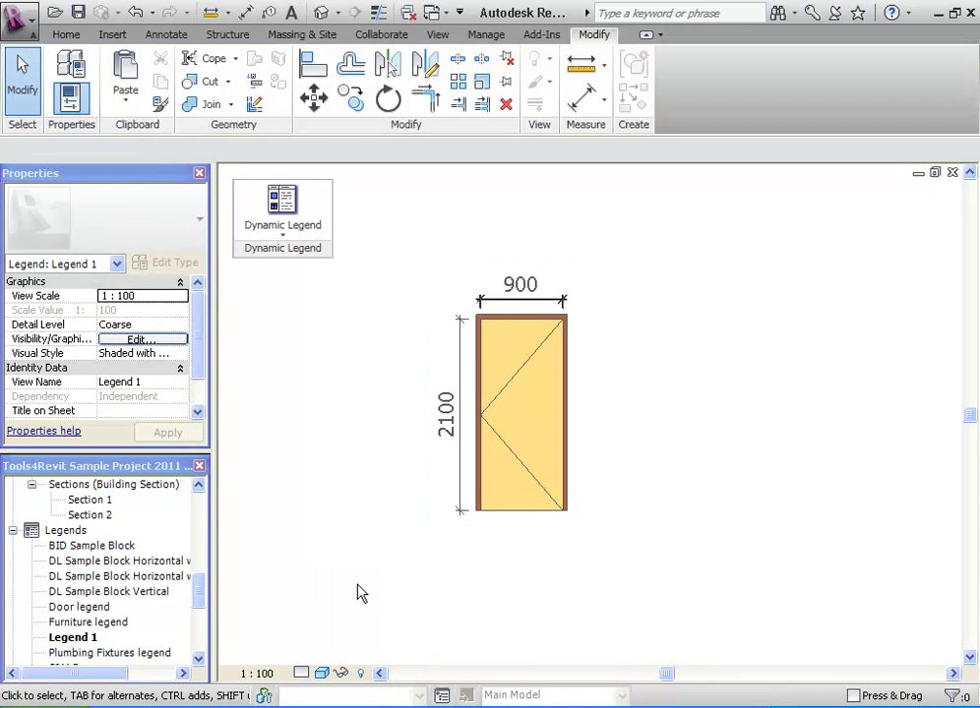
Step: Make two plain duplicates of the Legend 1 view
{"action": "right_click", "coordinate": [89, 640]}
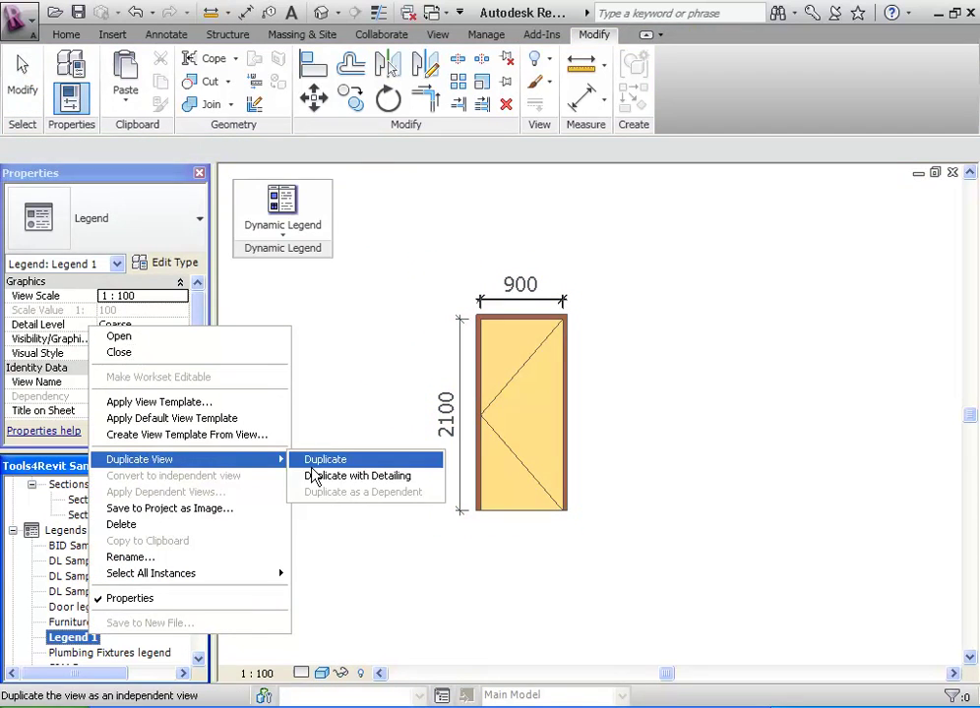
{"action": "left_click", "coordinate": [312, 471]}
{"action": "left_click", "coordinate": [94, 654]}
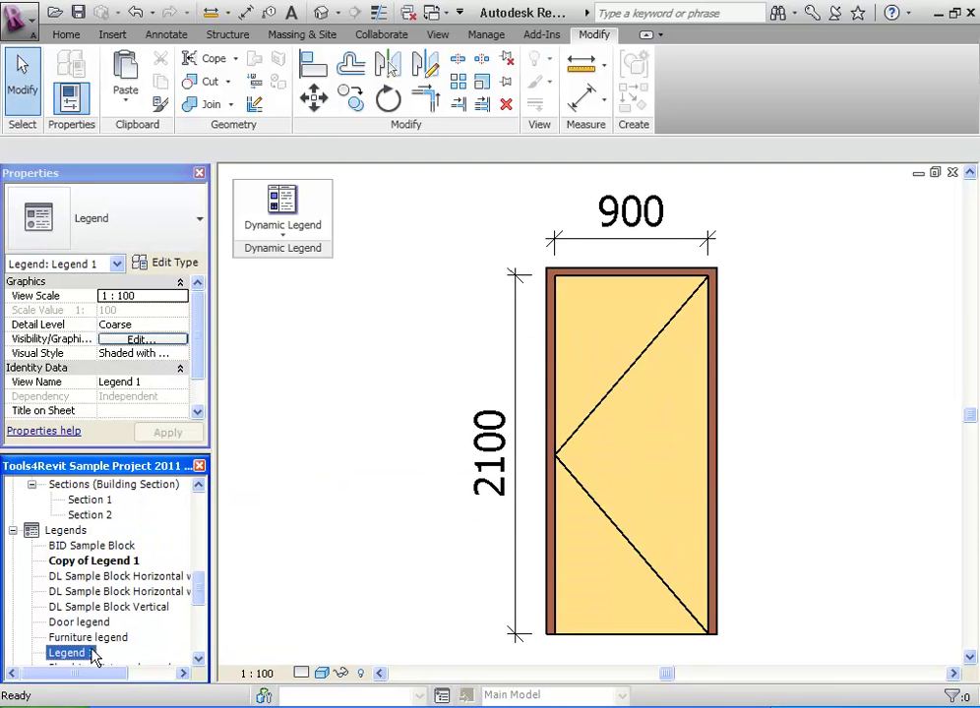
{"action": "right_click", "coordinate": [94, 654]}
{"action": "left_click", "coordinate": [322, 474]}
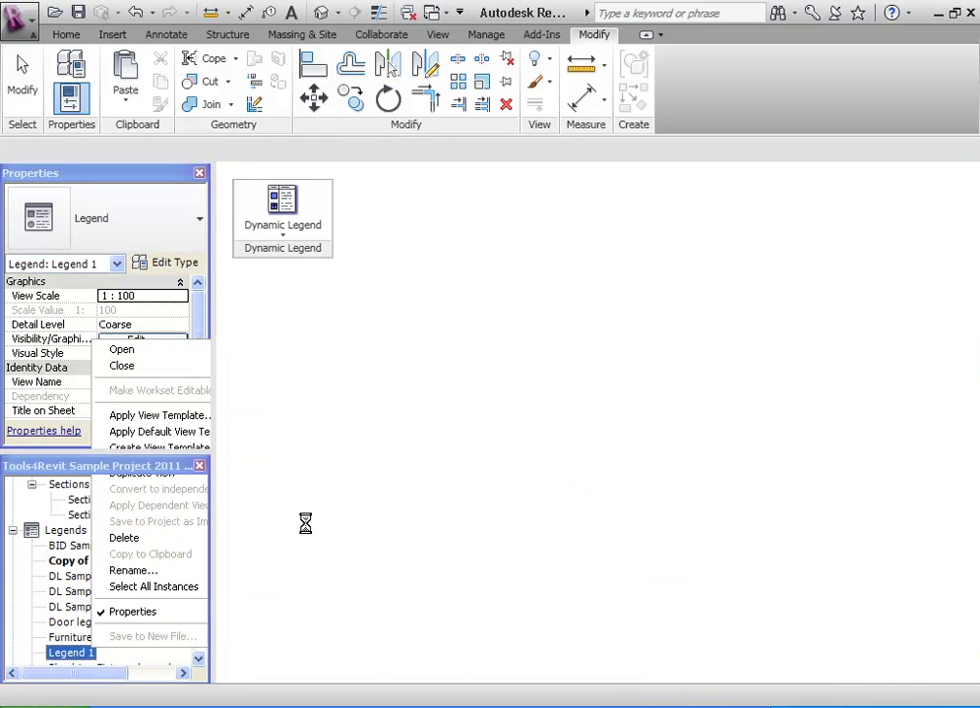
{"action": "mouse_move", "coordinate": [201, 570]}
{"action": "left_mouse_down"}
{"action": "mouse_move", "coordinate": [201, 587]}
{"action": "mouse_move", "coordinate": [180, 602]}
{"action": "left_mouse_up"}
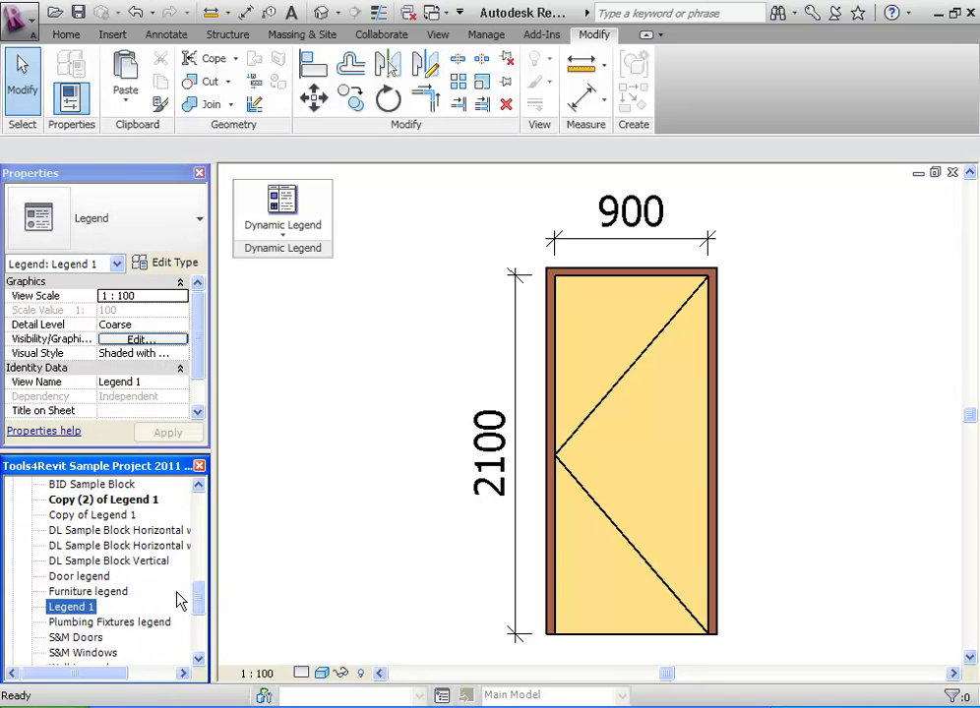
Step: Make three more duplicates of Legend 1 with detailing, up to Copy (5) of Legend 1
{"action": "right_click", "coordinate": [69, 609]}
{"action": "left_click", "coordinate": [302, 452]}
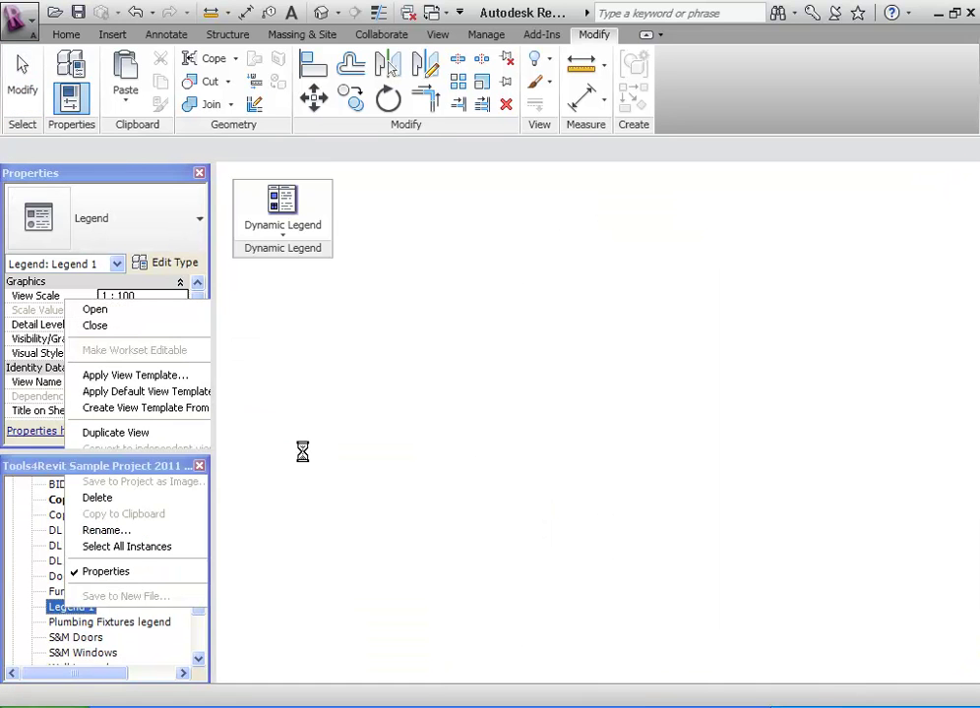
{"action": "left_click", "coordinate": [74, 622]}
{"action": "right_click", "coordinate": [87, 622]}
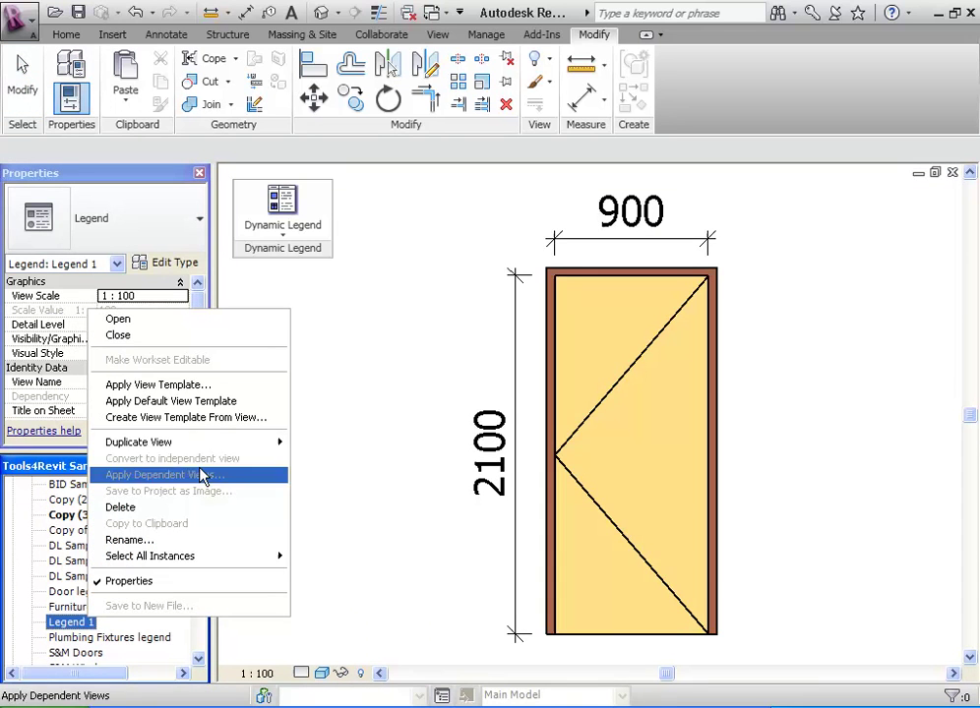
{"action": "left_click", "coordinate": [325, 461]}
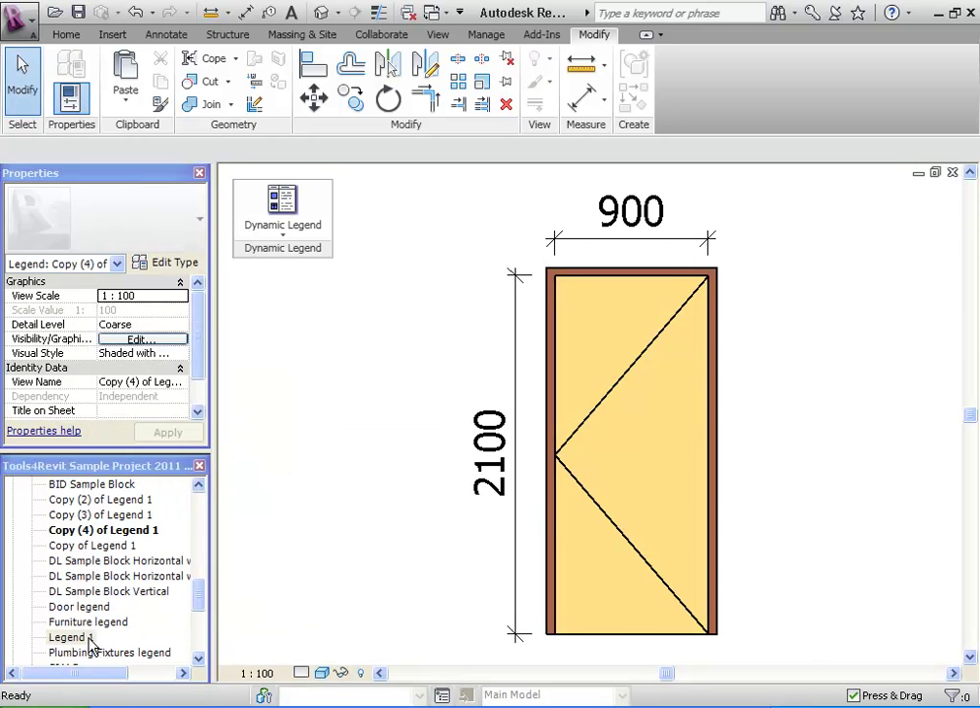
{"action": "right_click", "coordinate": [89, 641]}
{"action": "left_click", "coordinate": [315, 479]}
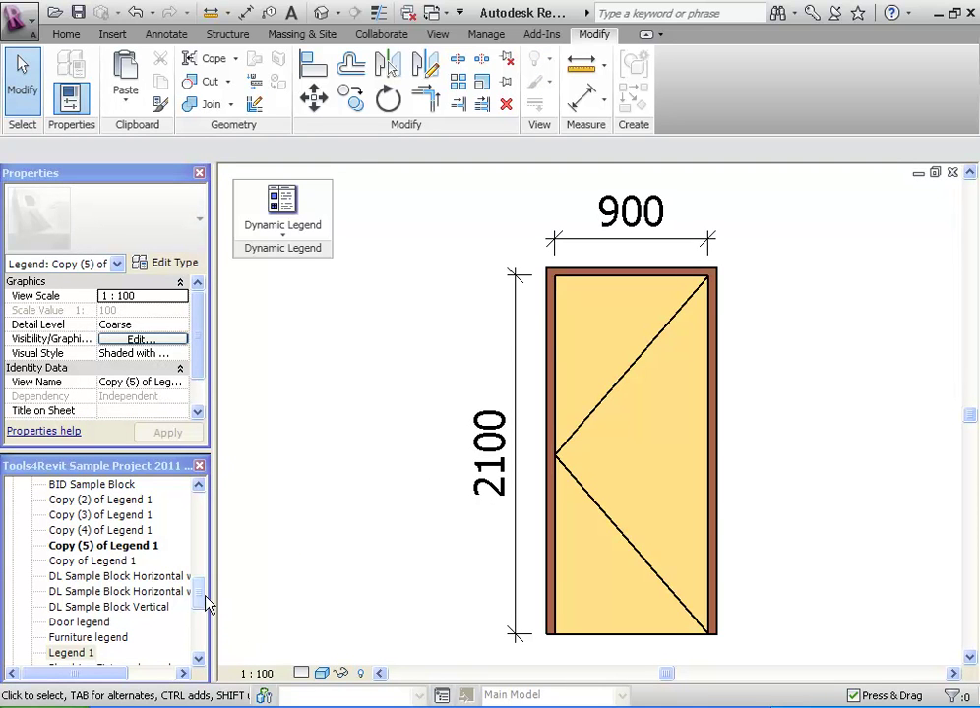
{"action": "left_click_drag", "start_coordinate": [204, 595], "coordinate": [201, 623]}
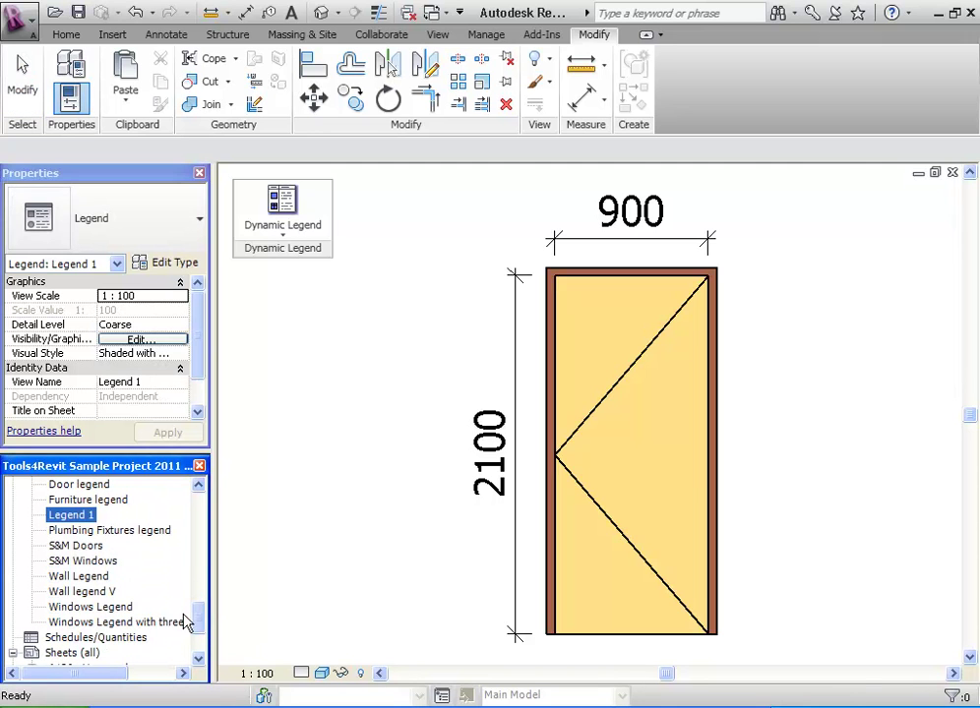
Step: Select the whole sample block in Windows Legend and launch Dynamic Legend's Create / Edit Legend
{"action": "double_click", "coordinate": [116, 611]}
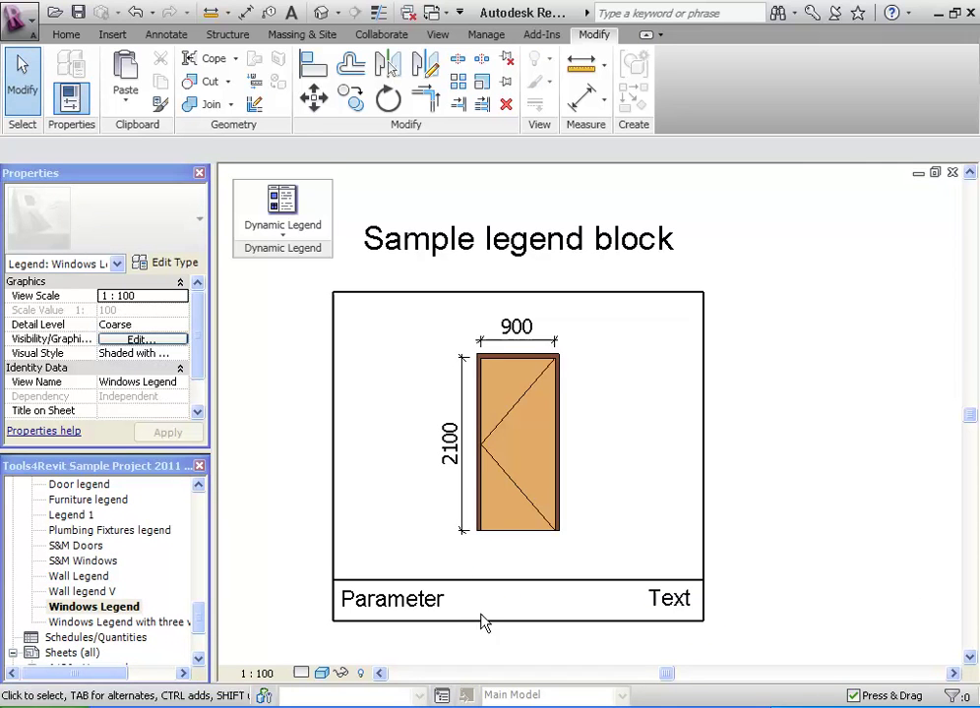
{"action": "left_click_drag", "start_coordinate": [724, 633], "coordinate": [280, 300]}
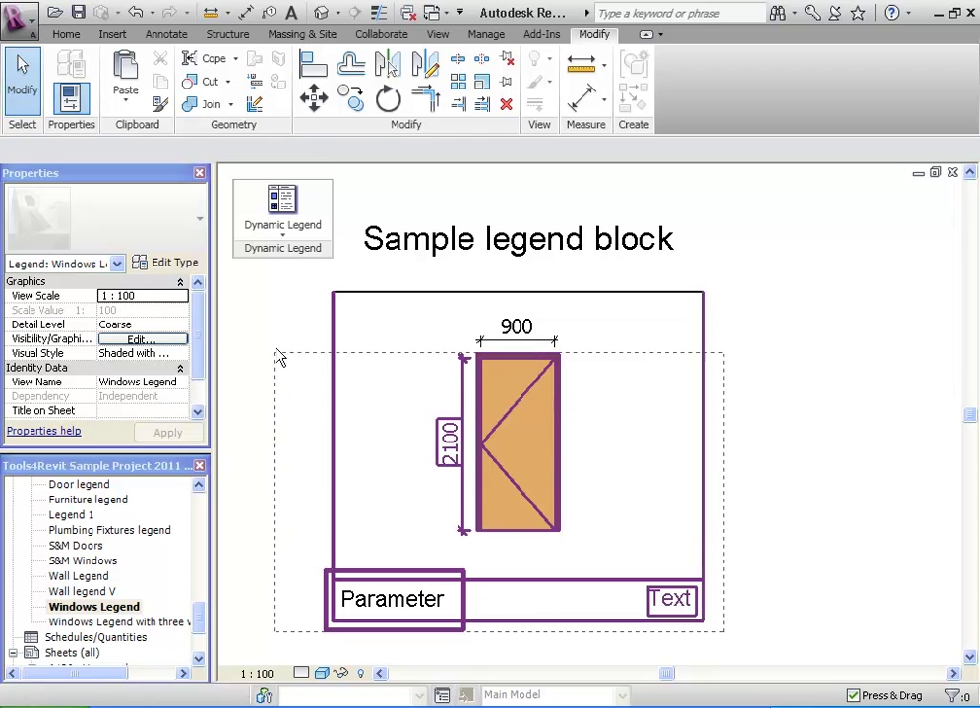
{"action": "left_click", "coordinate": [284, 226]}
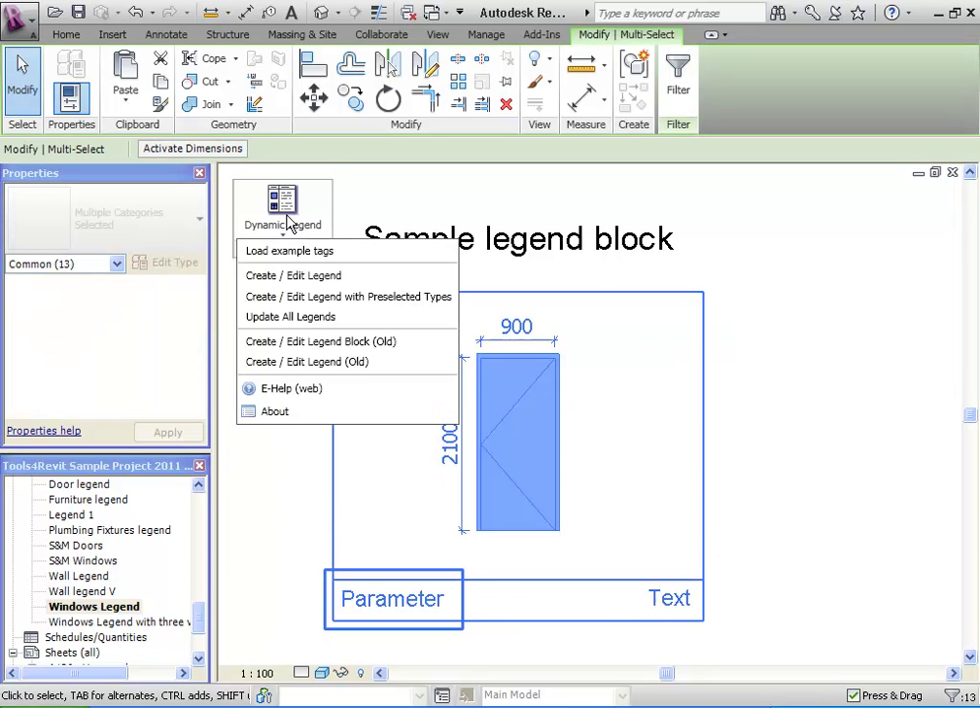
{"action": "left_click", "coordinate": [367, 281]}
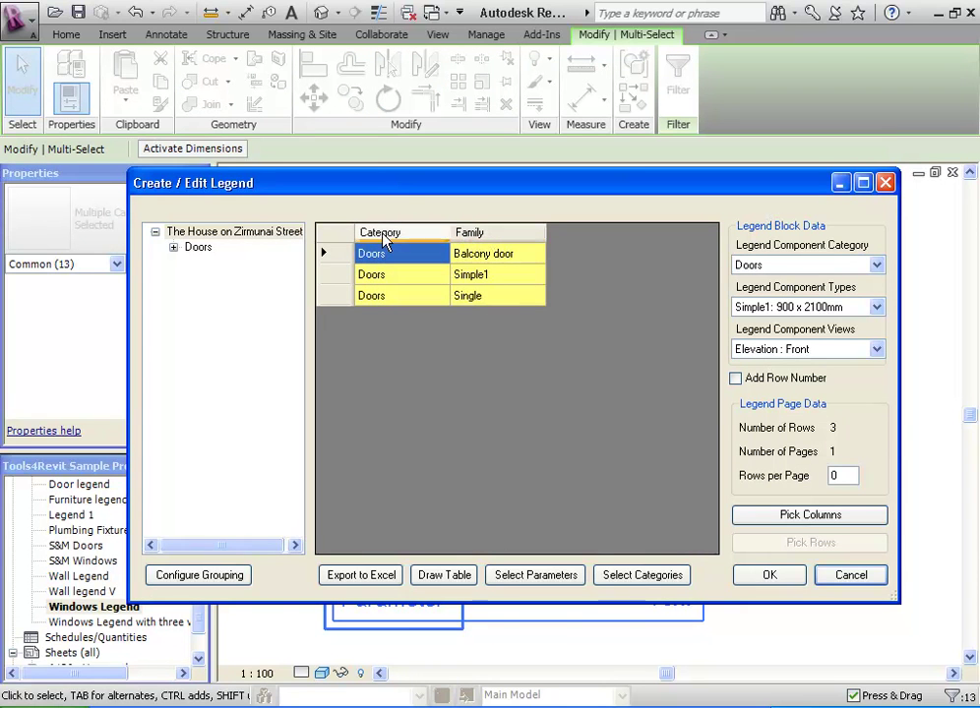
Step: Expand Doors to show the Balcony, Simple1 and Single families, then open Select Categories
{"action": "left_click", "coordinate": [173, 247]}
{"action": "left_click", "coordinate": [197, 248]}
{"action": "left_click", "coordinate": [212, 264]}
{"action": "left_click", "coordinate": [219, 279]}
{"action": "left_click", "coordinate": [217, 292]}
{"action": "left_click", "coordinate": [199, 248]}
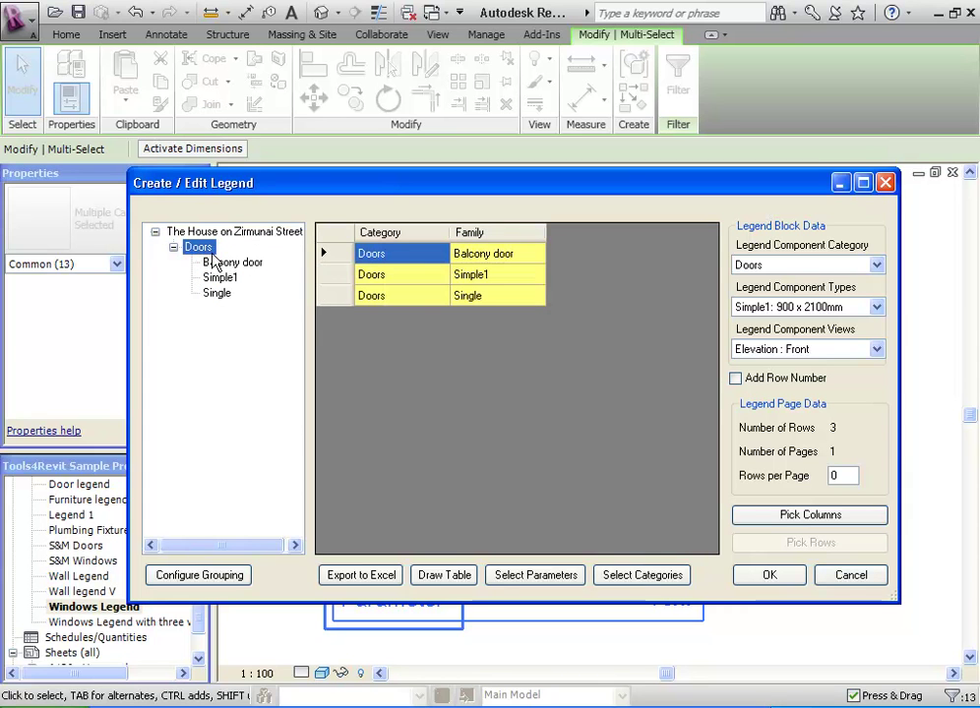
{"action": "left_click", "coordinate": [629, 576]}
Step: Switch the legend category to Windows and expand it to list the seven window families
{"action": "left_click_drag", "start_coordinate": [650, 547], "coordinate": [650, 612]}
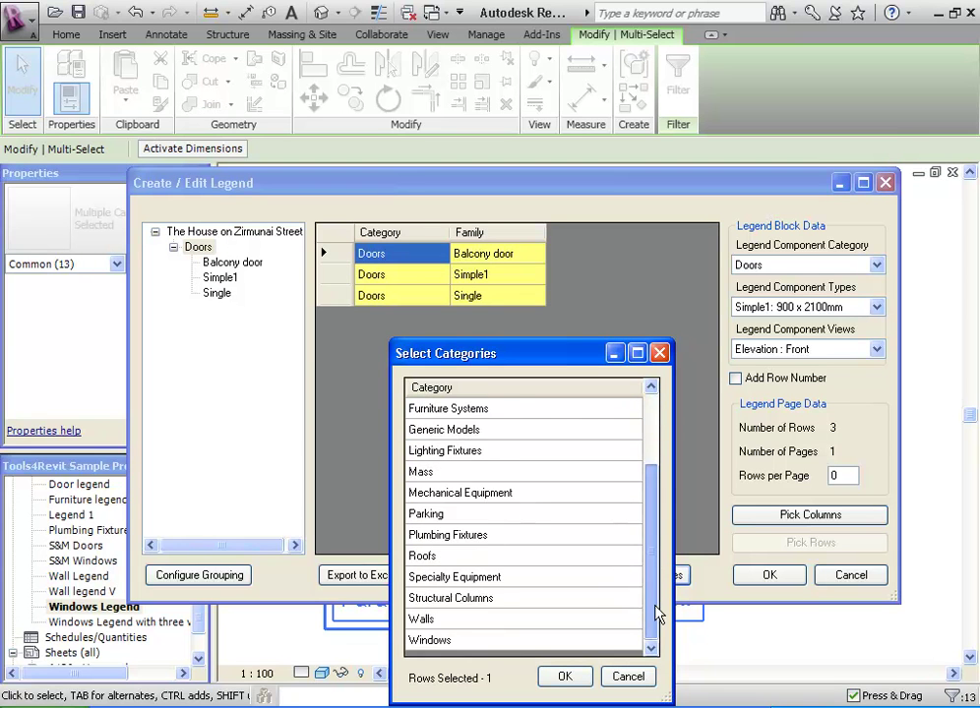
{"action": "left_click", "coordinate": [535, 645]}
{"action": "left_click", "coordinate": [565, 677]}
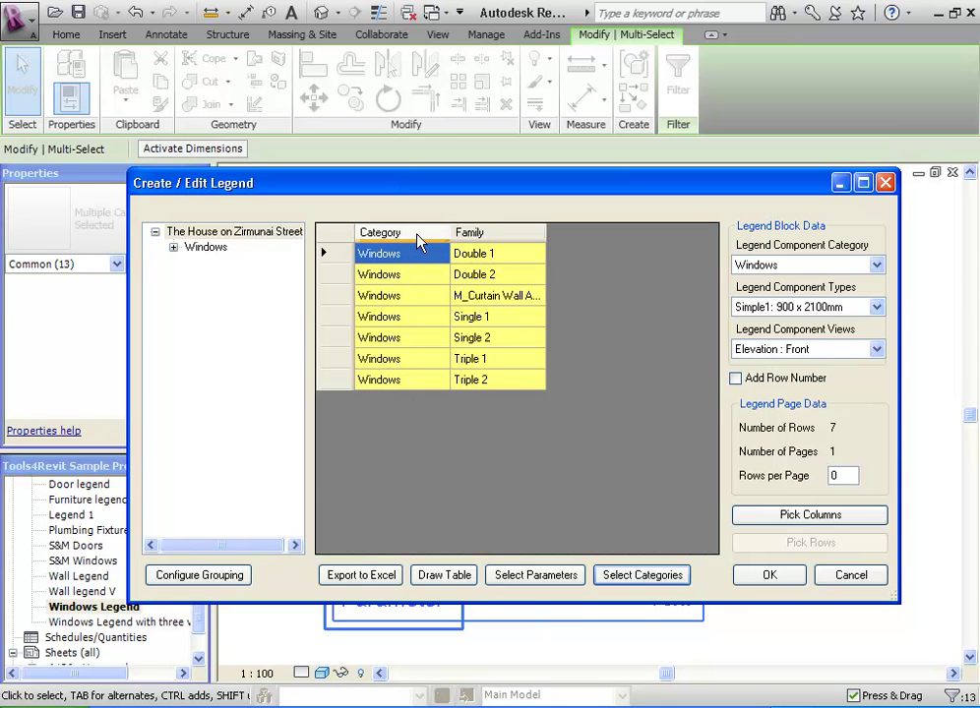
{"action": "left_click", "coordinate": [173, 247]}
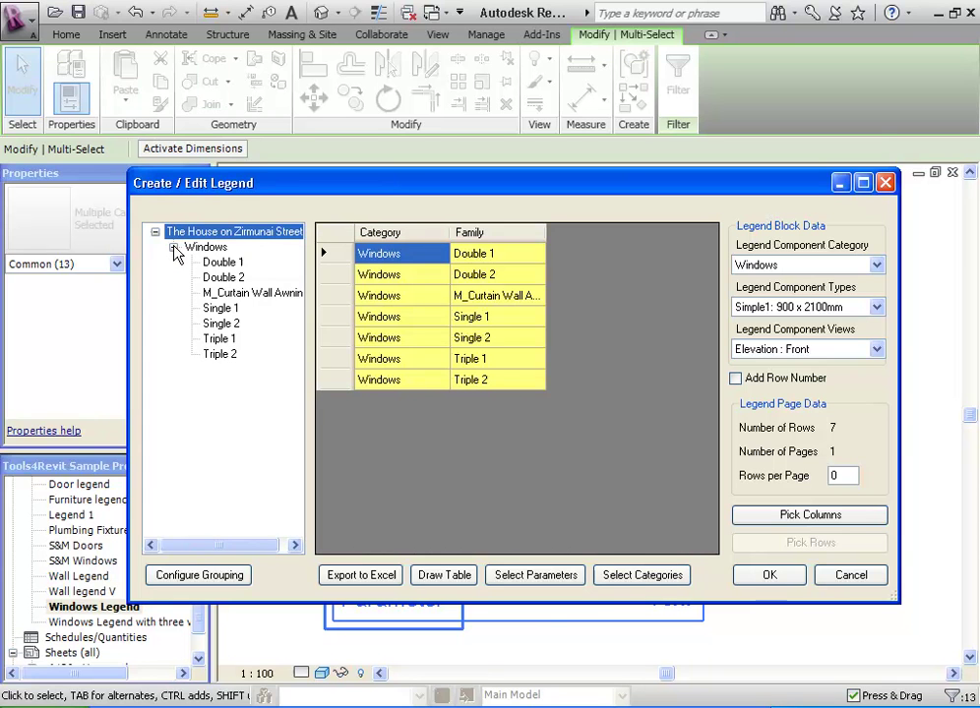
Step: Add the Type and Height parameters to the legend's columns
{"action": "left_click", "coordinate": [535, 575]}
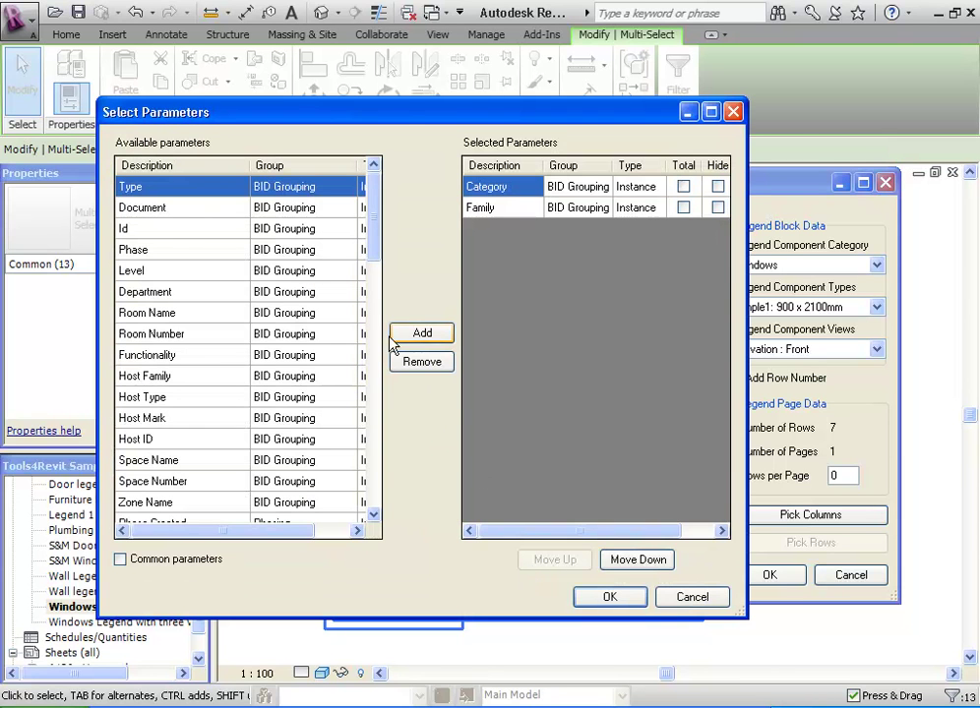
{"action": "left_click", "coordinate": [423, 337]}
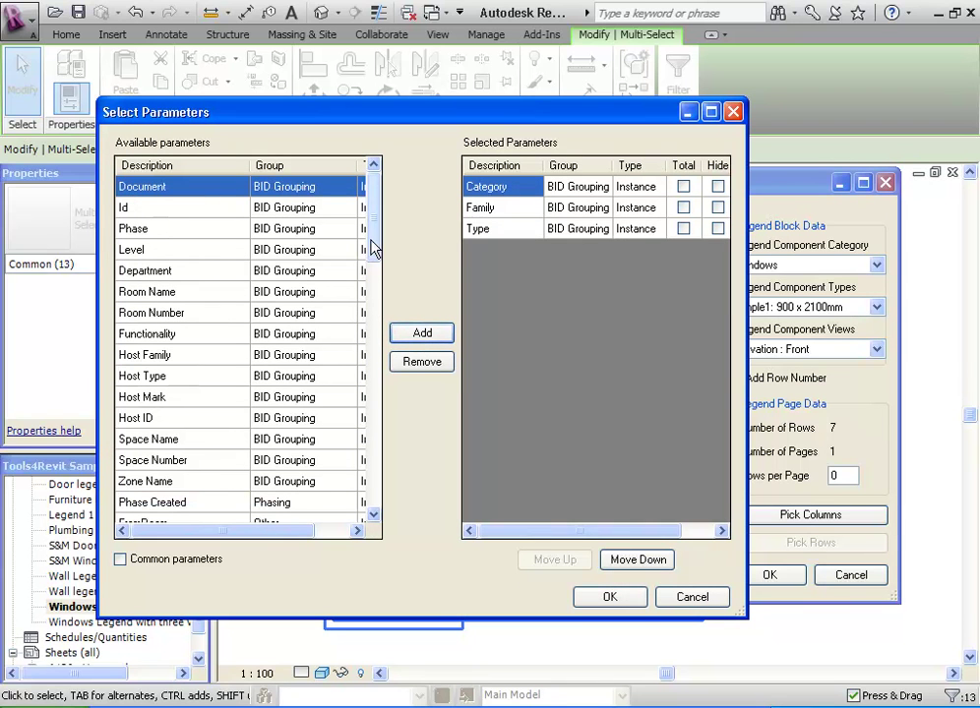
{"action": "left_click_drag", "start_coordinate": [372, 245], "coordinate": [384, 313]}
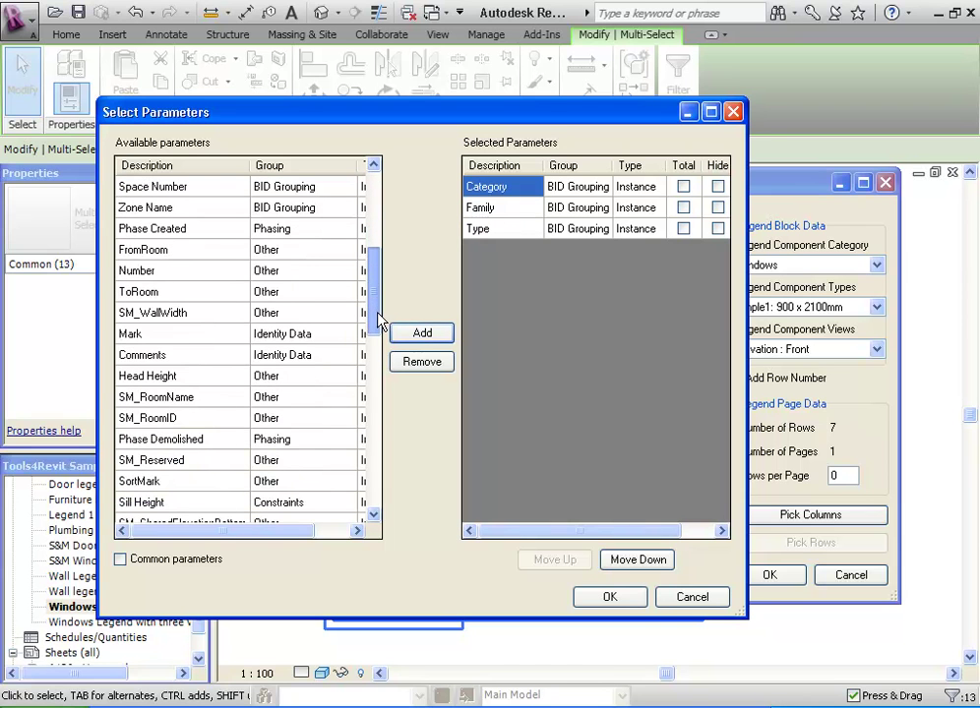
{"action": "left_click", "coordinate": [177, 166]}
{"action": "left_click", "coordinate": [187, 193]}
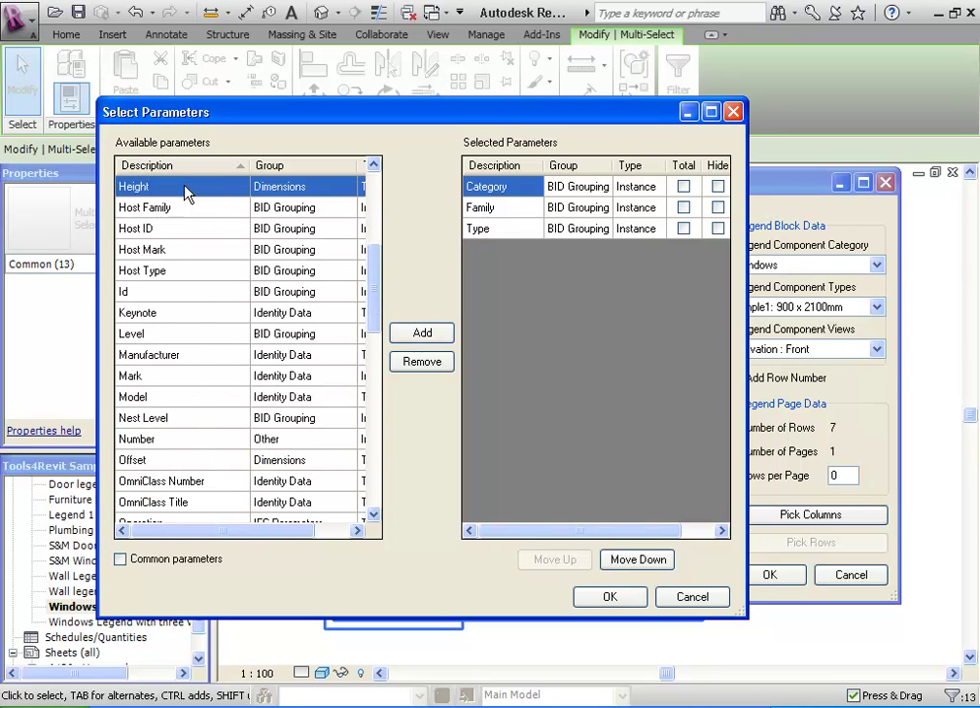
{"action": "left_click", "coordinate": [394, 334]}
Step: Add Width and Quantity, move Width above Height, and apply the parameters
{"action": "mouse_move", "coordinate": [379, 313]}
{"action": "left_mouse_down"}
{"action": "mouse_move", "coordinate": [377, 472]}
{"action": "mouse_move", "coordinate": [344, 500]}
{"action": "left_mouse_up"}
{"action": "left_click", "coordinate": [218, 425]}
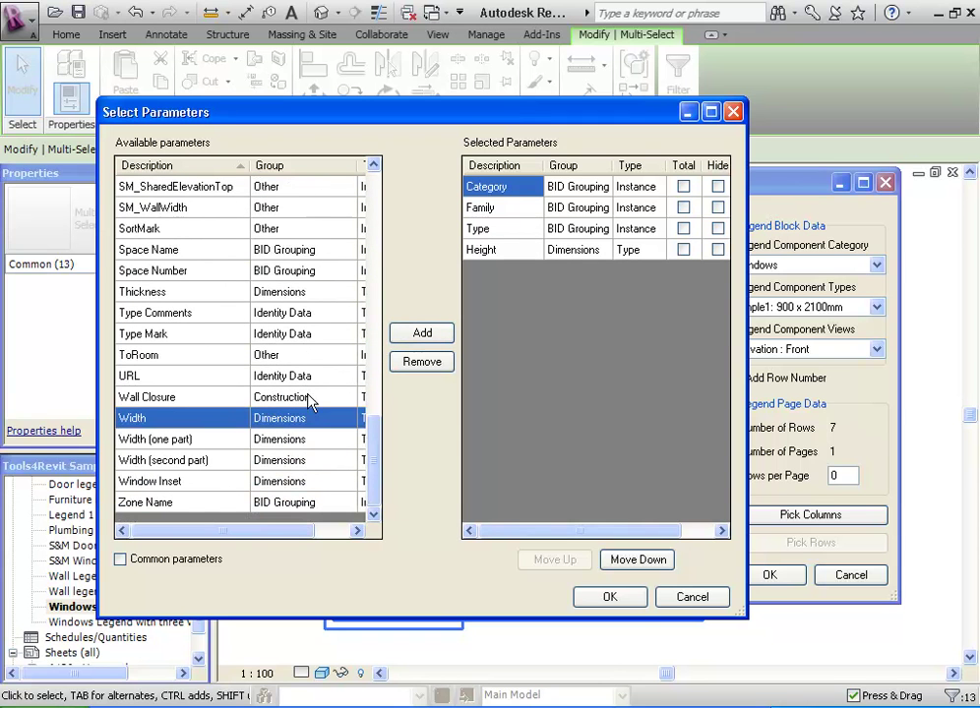
{"action": "left_click", "coordinate": [423, 333]}
{"action": "mouse_move", "coordinate": [373, 448]}
{"action": "left_mouse_down"}
{"action": "mouse_move", "coordinate": [385, 396]}
{"action": "mouse_move", "coordinate": [378, 313]}
{"action": "mouse_move", "coordinate": [334, 356]}
{"action": "left_mouse_up"}
{"action": "left_click", "coordinate": [169, 297]}
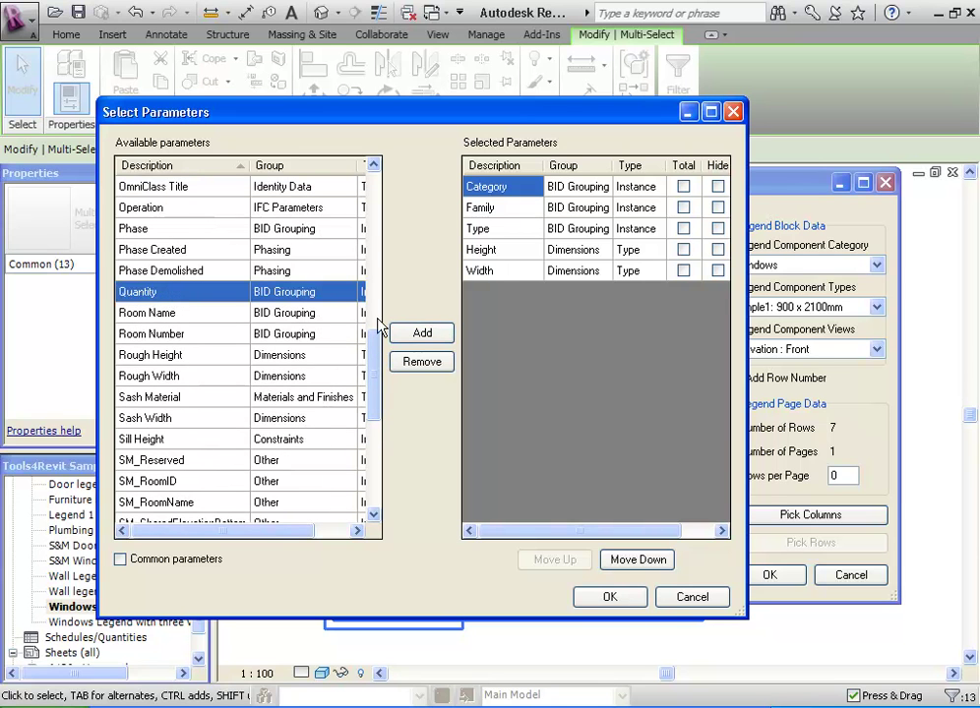
{"action": "left_click", "coordinate": [422, 334]}
{"action": "left_click", "coordinate": [498, 272]}
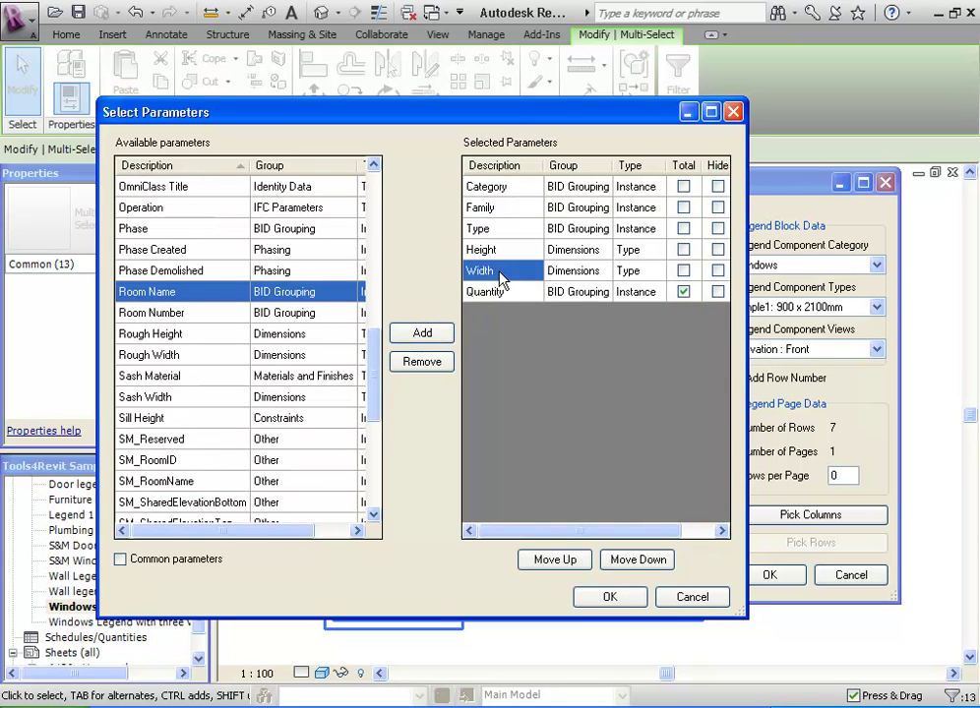
{"action": "left_click", "coordinate": [565, 564]}
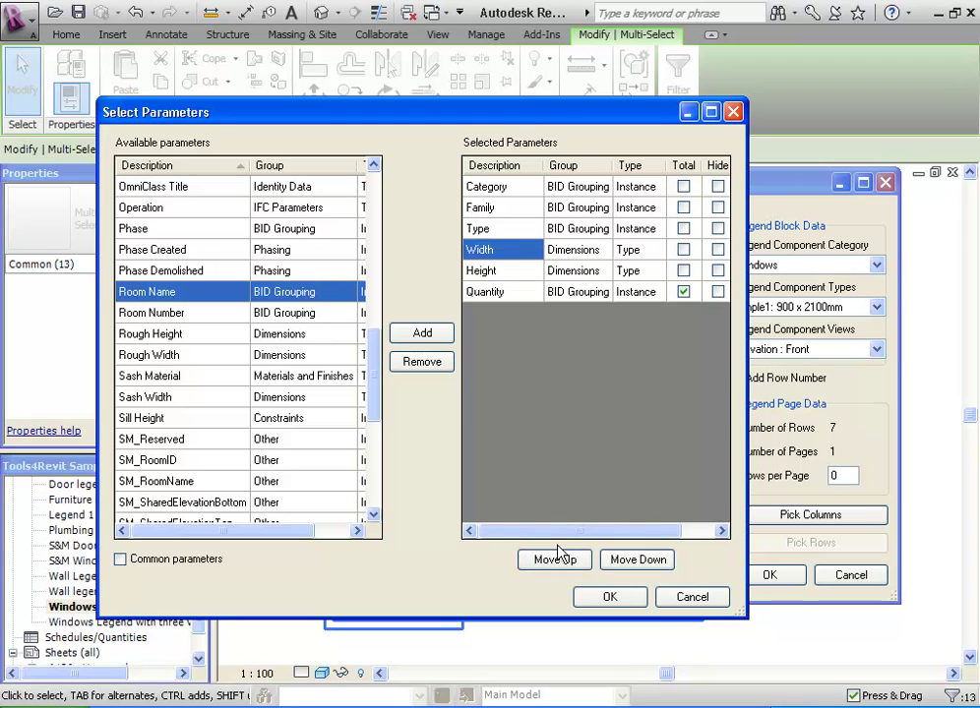
{"action": "left_click", "coordinate": [596, 602]}
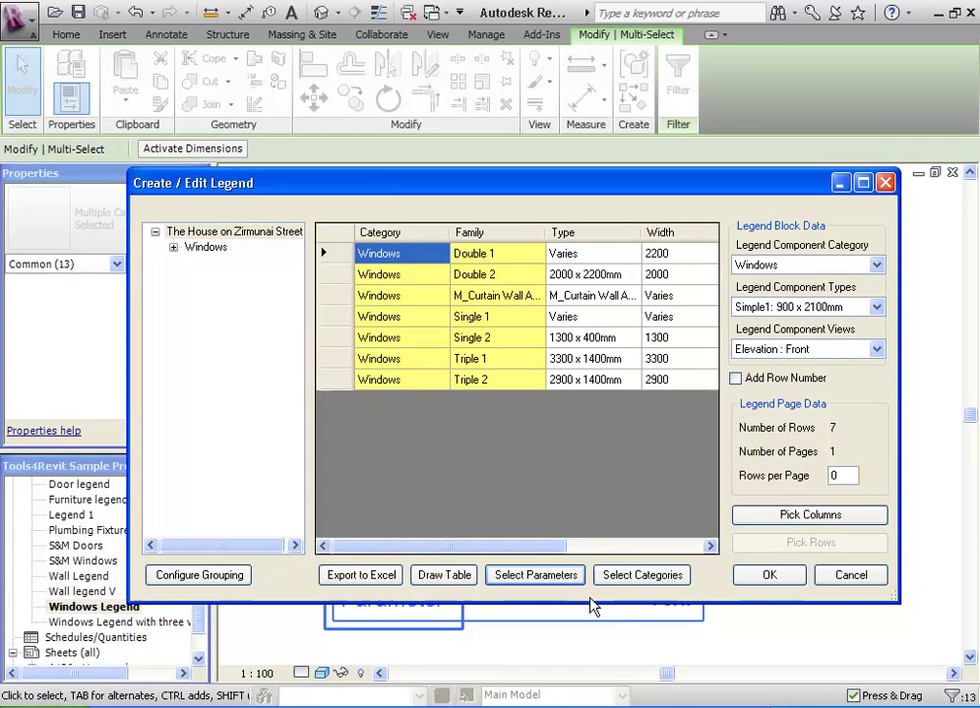
{"action": "mouse_move", "coordinate": [502, 551]}
{"action": "left_mouse_down"}
{"action": "mouse_move", "coordinate": [630, 552]}
{"action": "mouse_move", "coordinate": [509, 557]}
{"action": "left_mouse_up"}
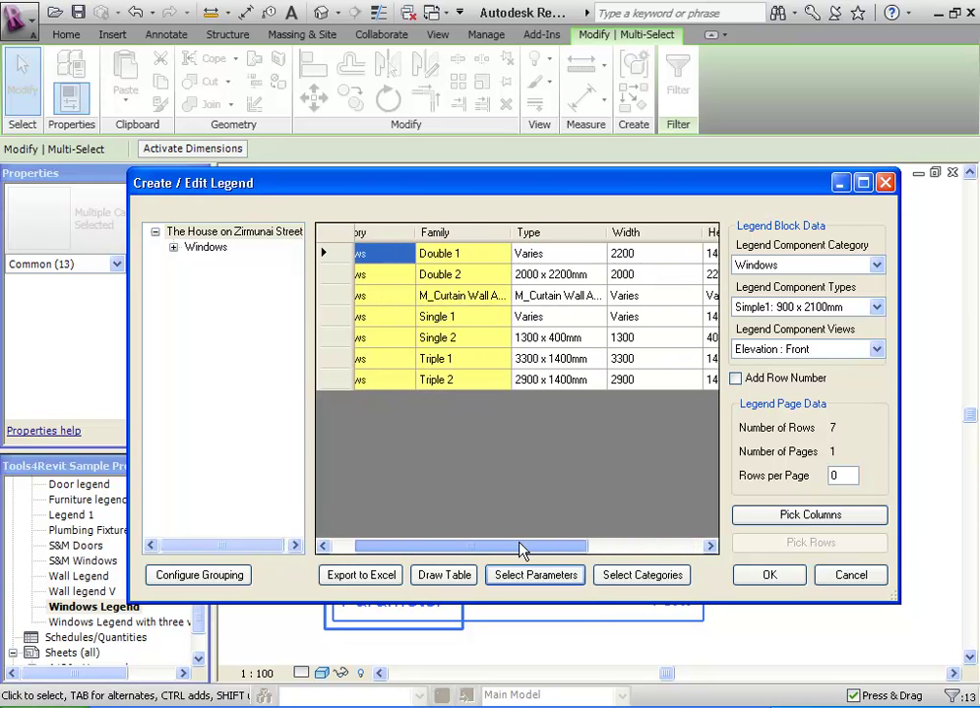
Step: Add Type to the row grouping for 11 window type rows, then widen the table panel
{"action": "left_click", "coordinate": [217, 574]}
{"action": "left_click", "coordinate": [173, 389]}
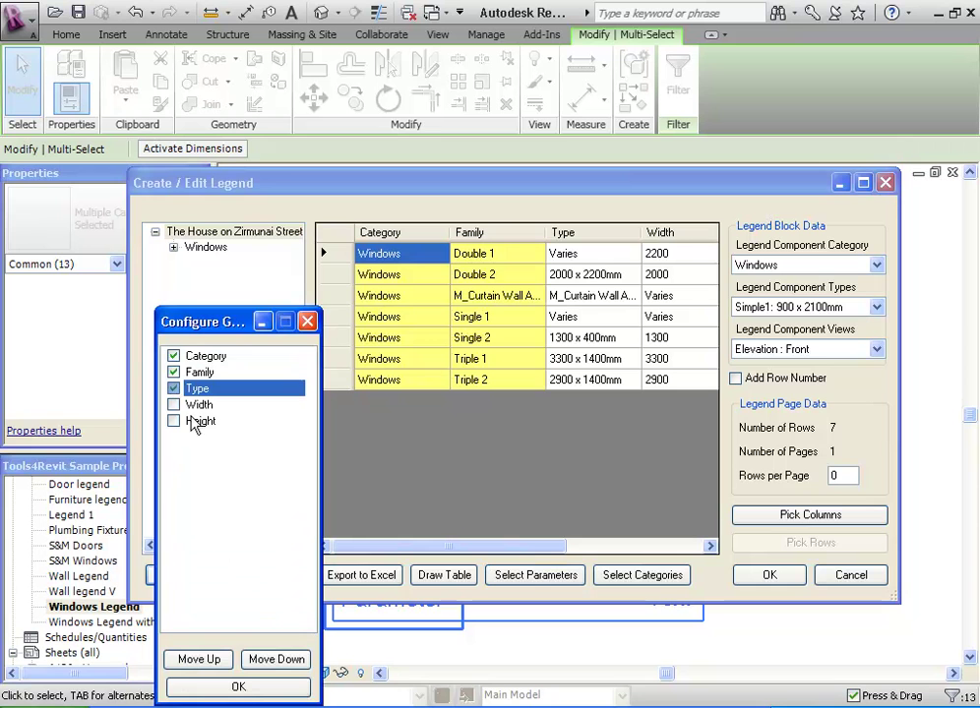
{"action": "left_click", "coordinate": [244, 689]}
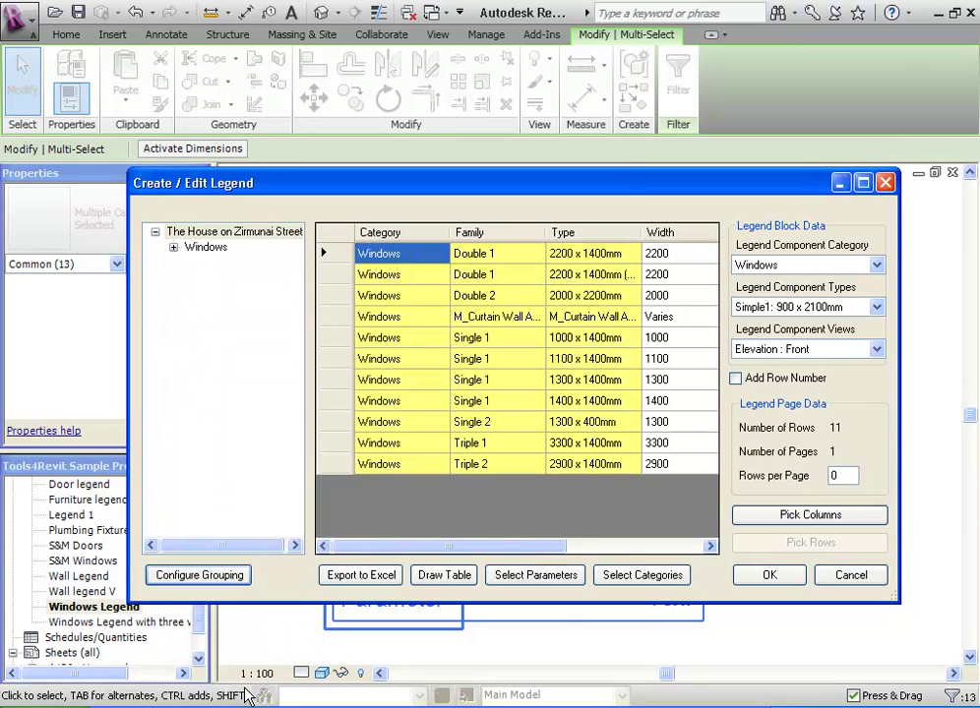
{"action": "mouse_move", "coordinate": [399, 548]}
{"action": "left_mouse_down"}
{"action": "mouse_move", "coordinate": [546, 554]}
{"action": "mouse_move", "coordinate": [394, 551]}
{"action": "left_mouse_up"}
{"action": "left_click_drag", "start_coordinate": [309, 398], "coordinate": [261, 398]}
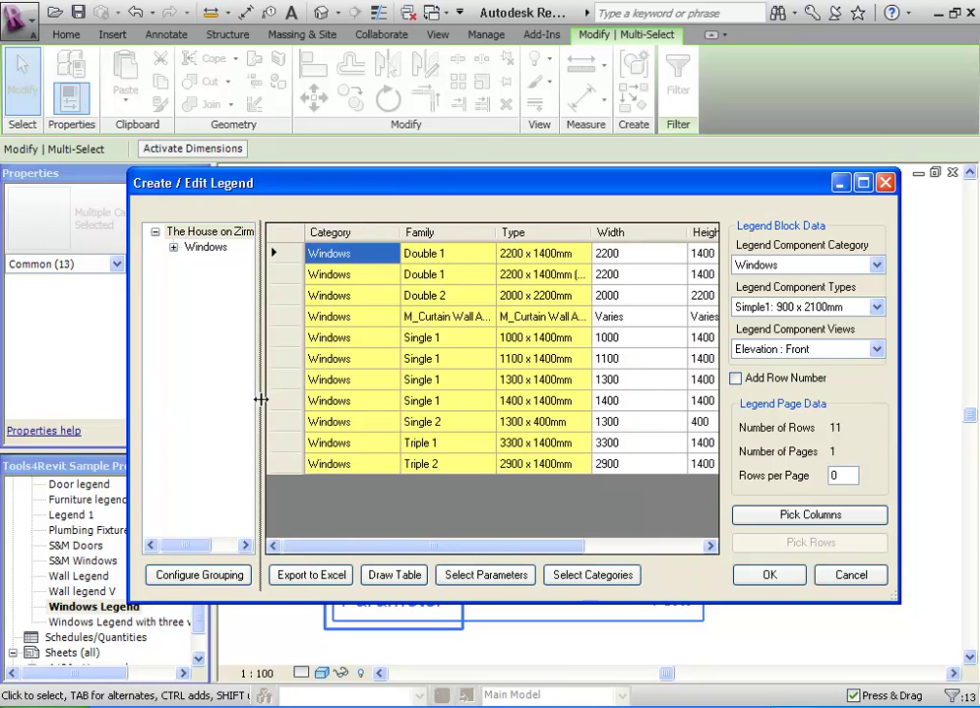
{"action": "left_click_drag", "start_coordinate": [132, 398], "coordinate": [56, 390]}
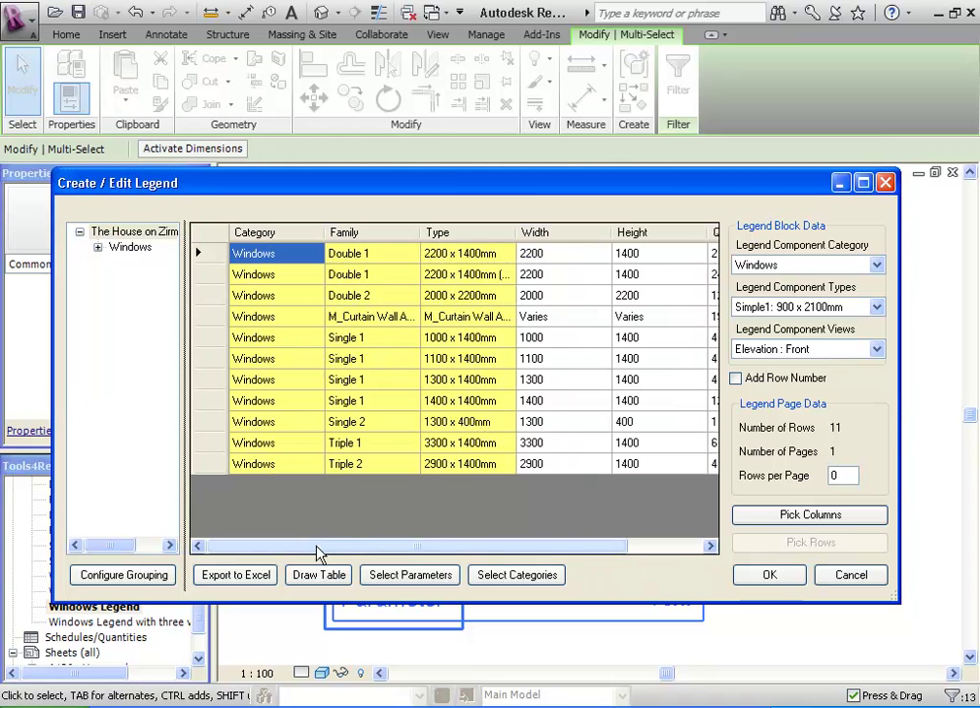
{"action": "mouse_move", "coordinate": [317, 551]}
{"action": "left_mouse_down"}
{"action": "mouse_move", "coordinate": [372, 553]}
{"action": "mouse_move", "coordinate": [284, 551]}
{"action": "left_mouse_up"}
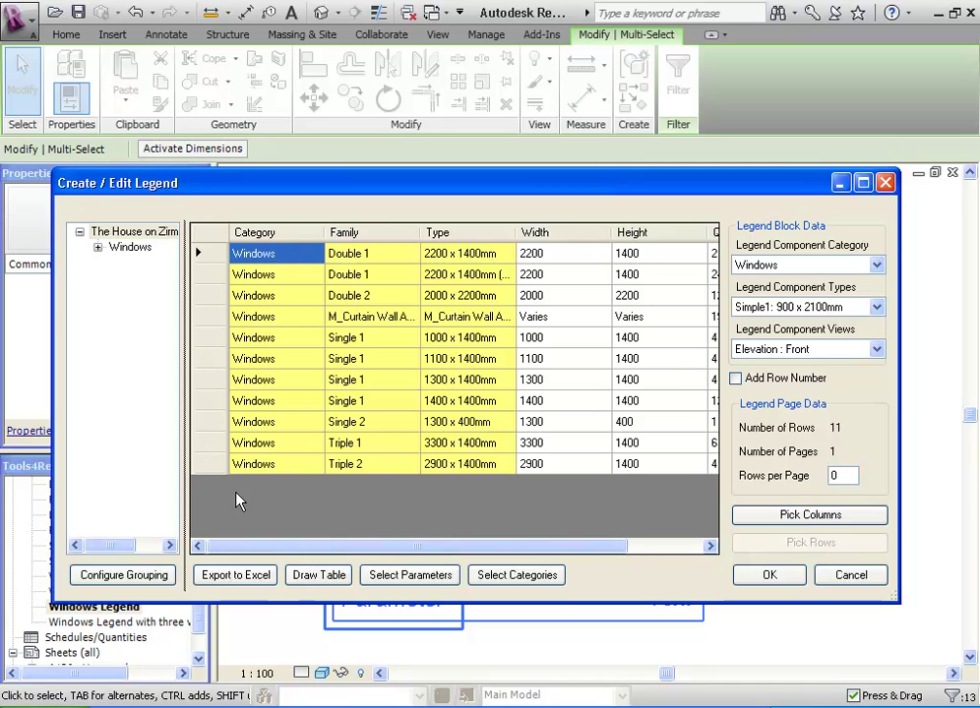
Step: Hide the Category column in the legend's parameter settings
{"action": "left_click", "coordinate": [403, 576]}
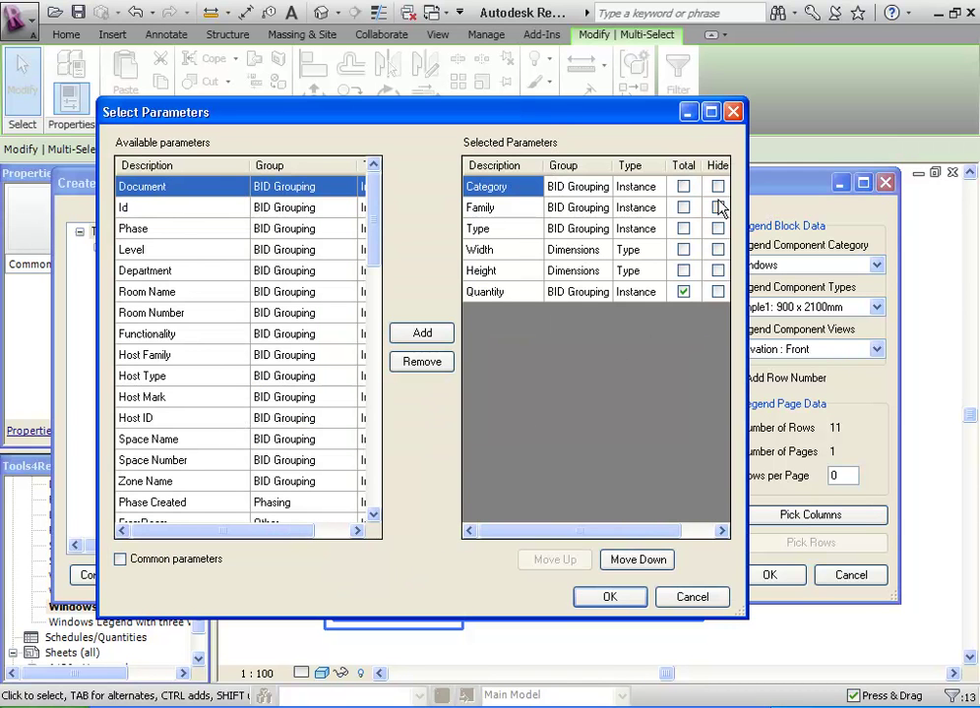
{"action": "left_click", "coordinate": [718, 187]}
{"action": "left_click", "coordinate": [615, 601]}
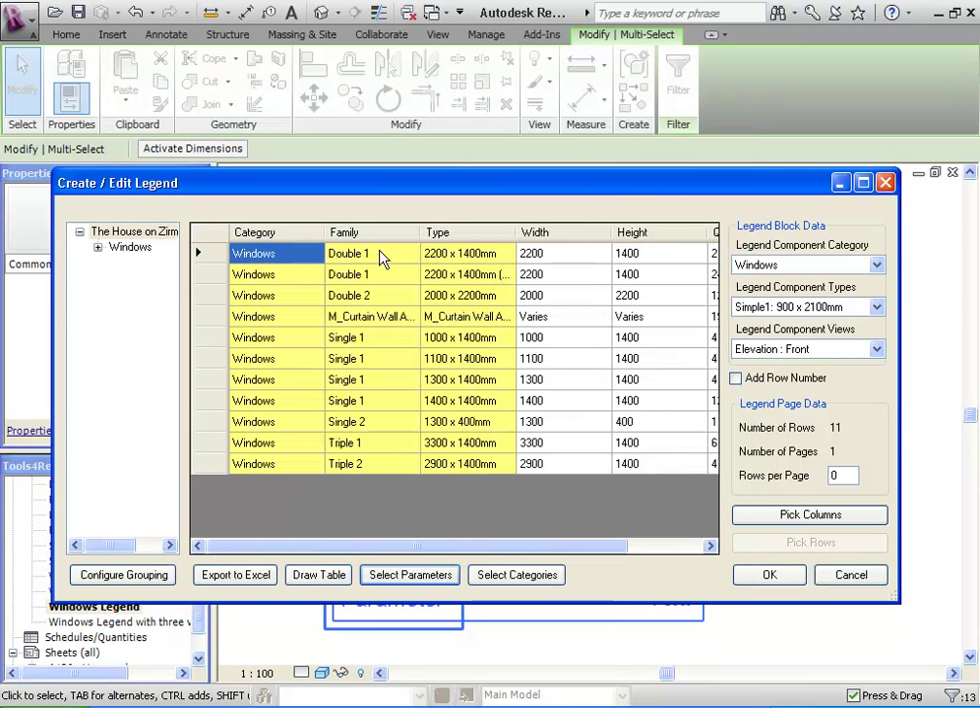
Step: Filter the rows to the selected non-curtain-wall window families
{"action": "left_click_drag", "start_coordinate": [383, 258], "coordinate": [383, 297]}
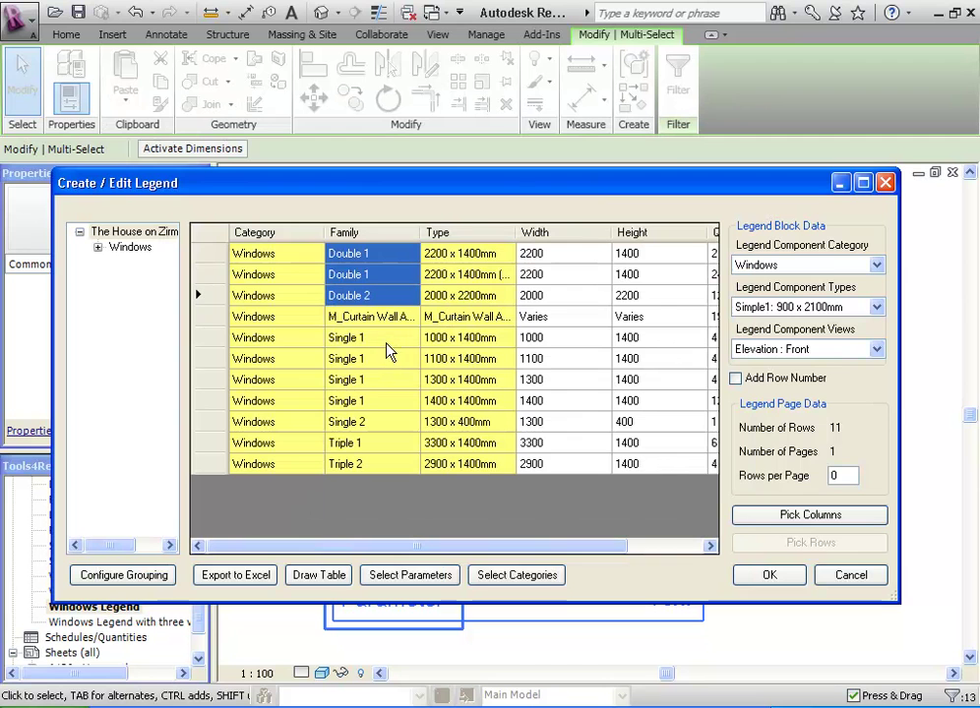
{"action": "left_click_drag", "start_coordinate": [386, 344], "coordinate": [372, 471], "text": "ctrl"}
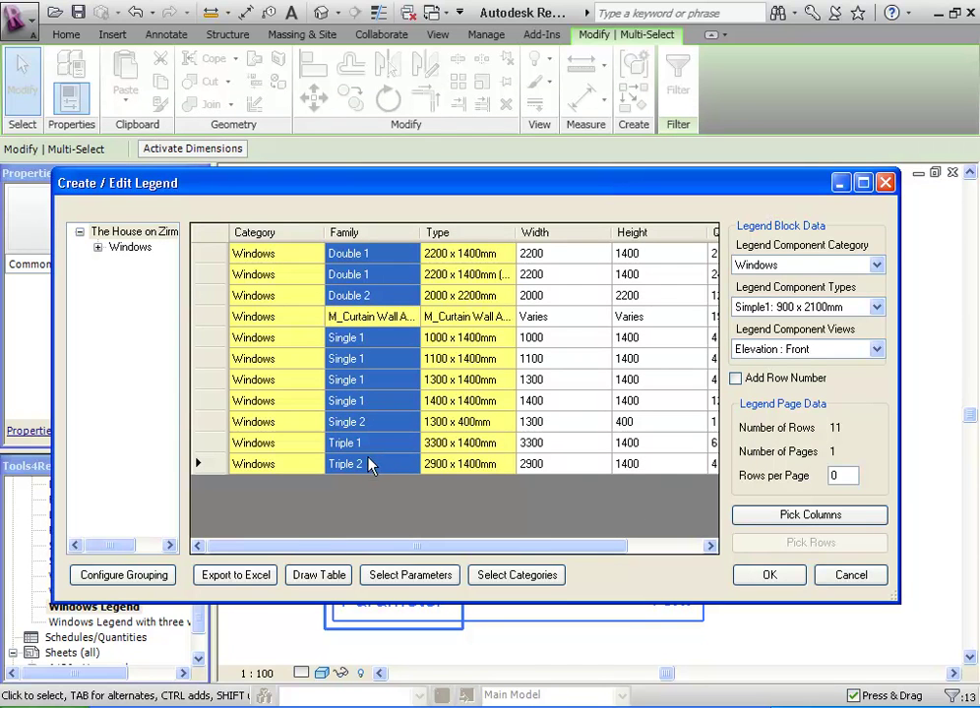
{"action": "right_click", "coordinate": [370, 405]}
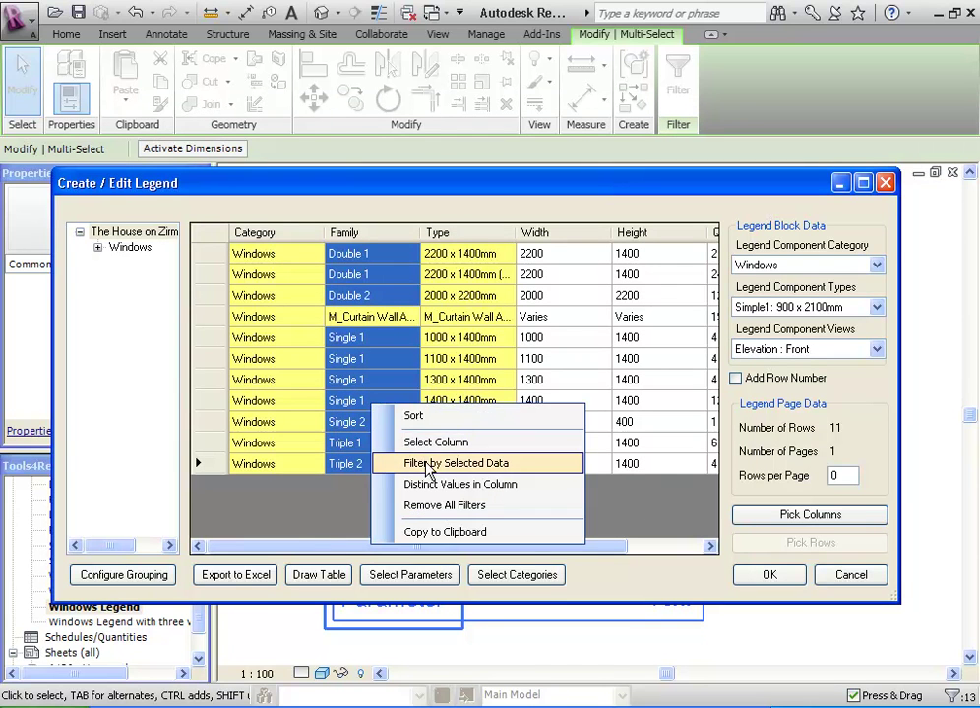
{"action": "left_click", "coordinate": [389, 522]}
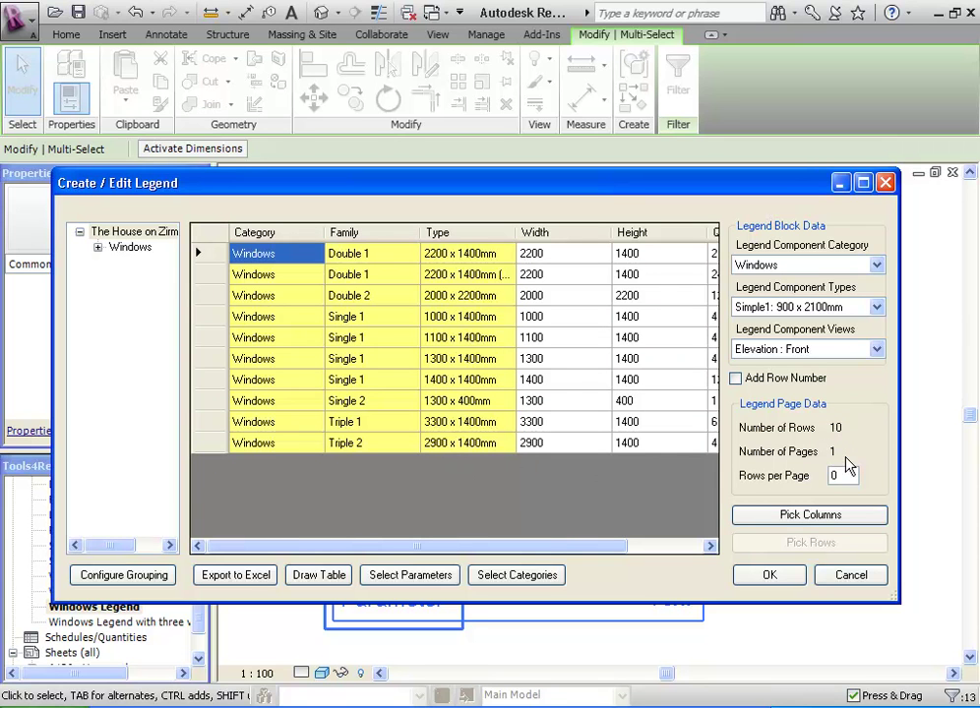
Step: Pick the sample block's Parameter/Text row and its outline and dimension lines as the legend columns
{"action": "left_click", "coordinate": [825, 526]}
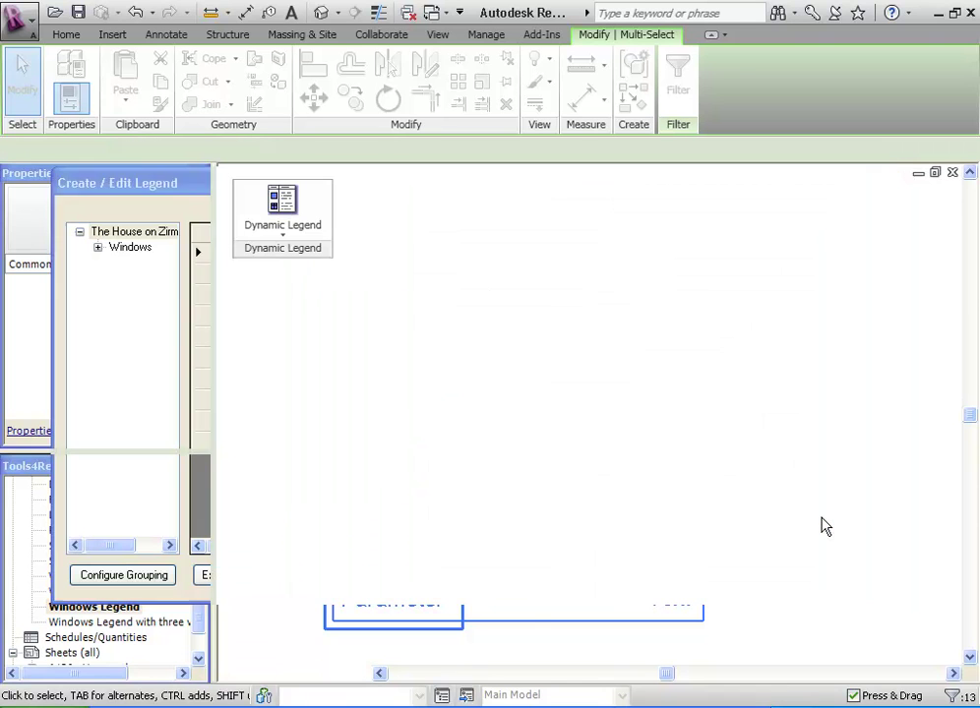
{"action": "middle_click_drag", "start_coordinate": [601, 422], "coordinate": [645, 402]}
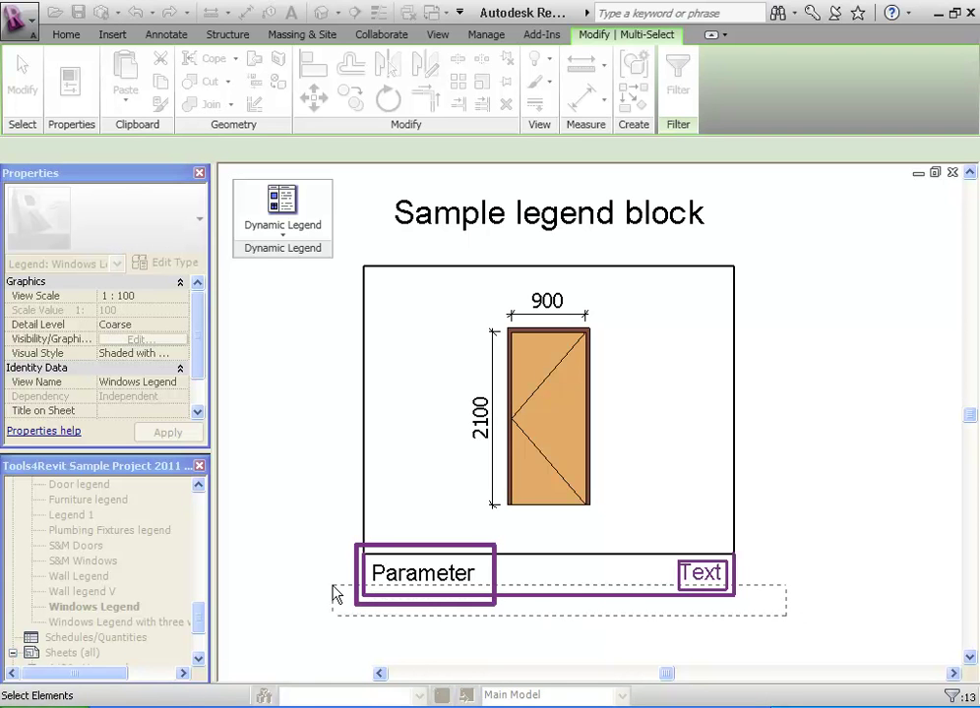
{"action": "left_click_drag", "start_coordinate": [482, 625], "coordinate": [333, 591]}
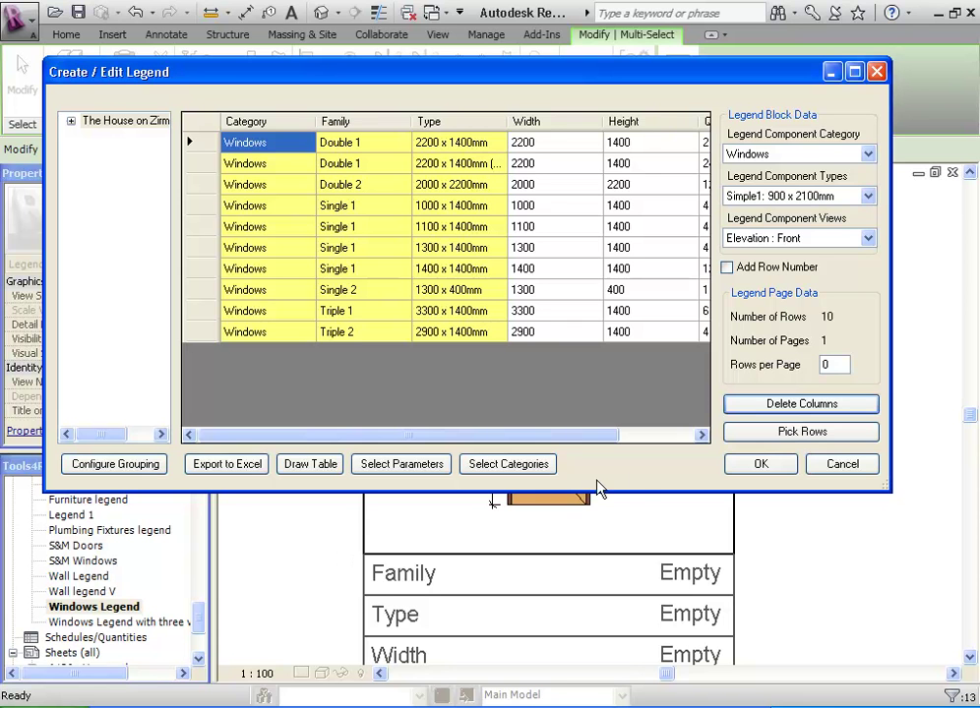
{"action": "left_click", "coordinate": [784, 433]}
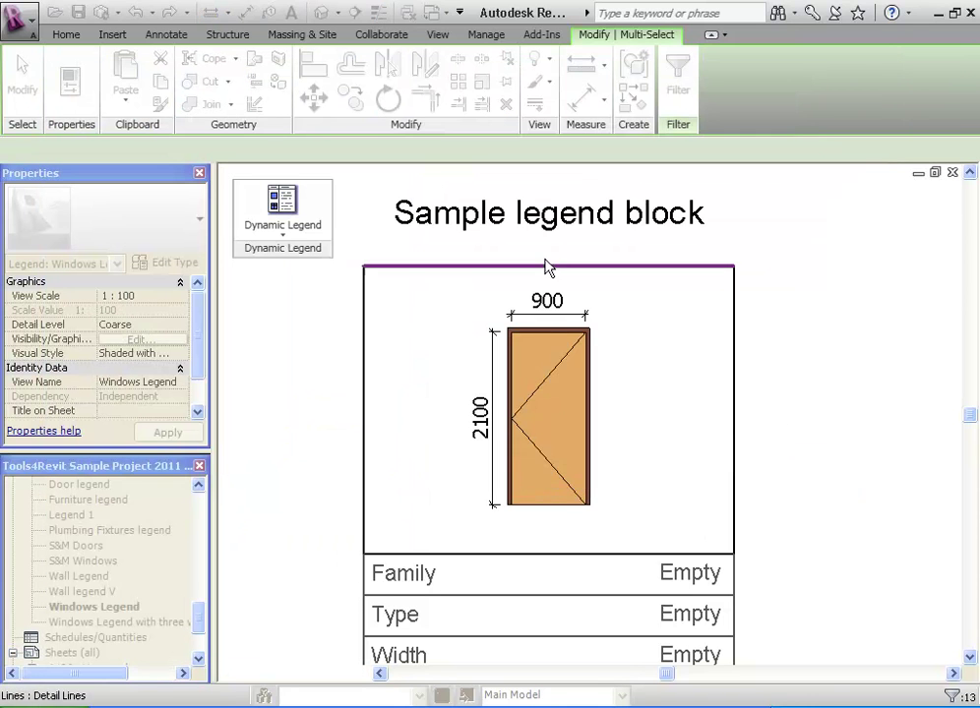
{"action": "scroll", "coordinate": [561, 258], "scroll_direction": "down", "scroll_amount": 2}
{"action": "mouse_move", "coordinate": [685, 260]}
{"action": "left_mouse_down"}
{"action": "mouse_move", "coordinate": [398, 430]}
{"action": "mouse_move", "coordinate": [366, 601]}
{"action": "left_mouse_up"}
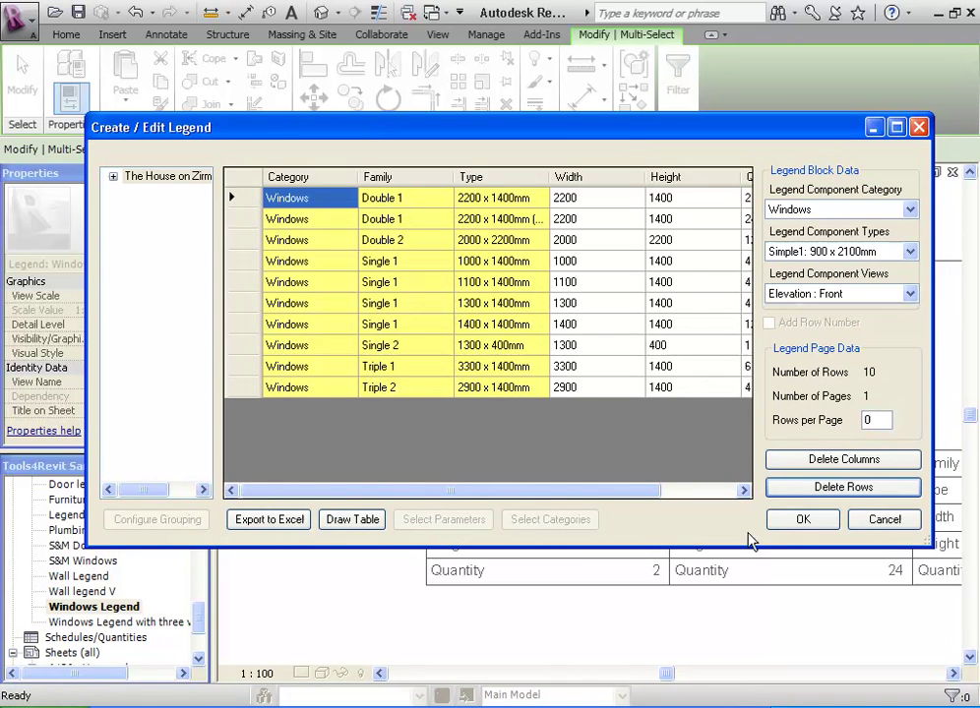
Step: Draw the window legend into the Windows Legend view and clear the selection
{"action": "left_click", "coordinate": [801, 522]}
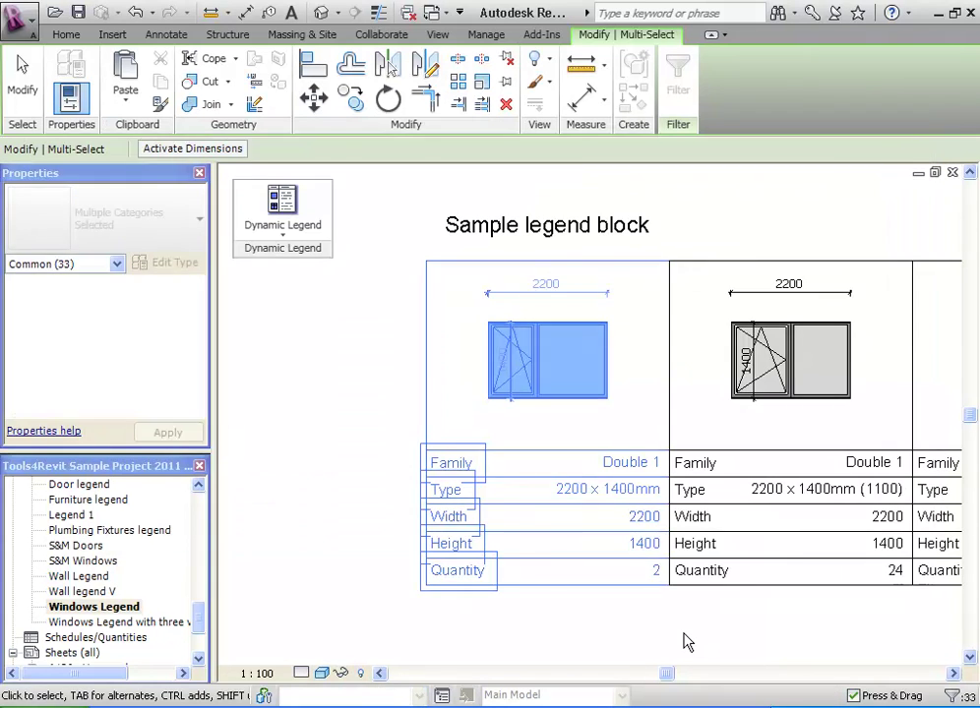
{"action": "left_click", "coordinate": [686, 641]}
{"action": "middle_click_drag", "start_coordinate": [716, 630], "coordinate": [453, 630]}
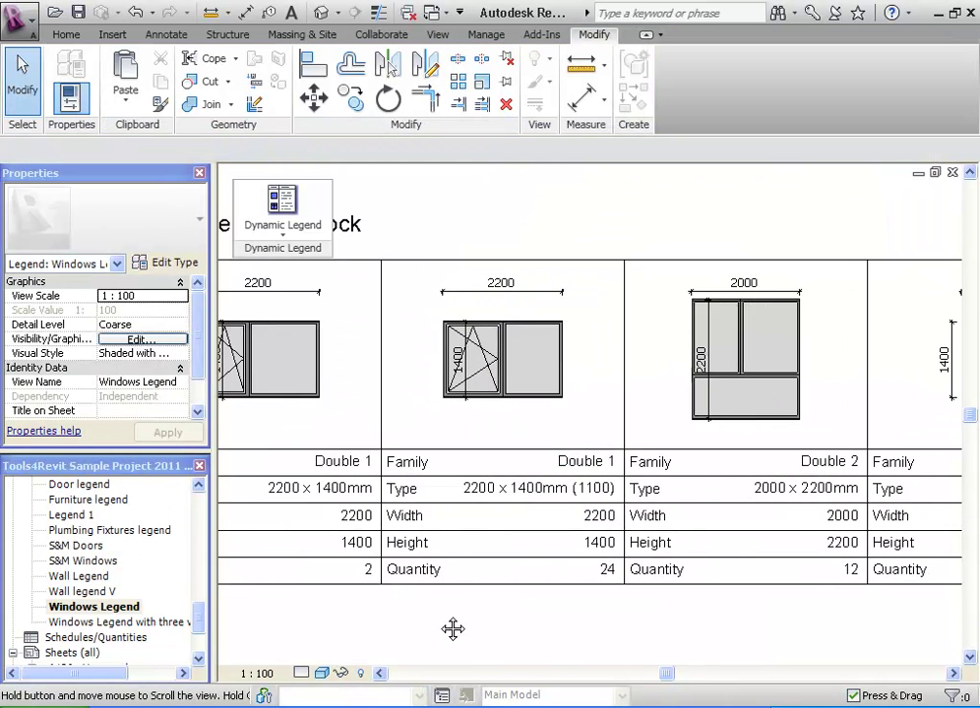
{"action": "mouse_move", "coordinate": [685, 615]}
{"action": "middle_mouse_down"}
{"action": "mouse_move", "coordinate": [444, 593]}
{"action": "mouse_move", "coordinate": [415, 601]}
{"action": "mouse_move", "coordinate": [632, 660]}
{"action": "mouse_move", "coordinate": [686, 475]}
{"action": "mouse_move", "coordinate": [853, 540]}
{"action": "middle_mouse_up"}
Step: Zoom out to see the ten-column legend strip, then bring up the Dynamic Legend command list
{"action": "scroll", "coordinate": [686, 475], "scroll_direction": "down", "scroll_amount": 2}
{"action": "scroll", "coordinate": [634, 486], "scroll_direction": "down", "scroll_amount": 2}
{"action": "scroll", "coordinate": [634, 470], "scroll_direction": "down", "scroll_amount": 2}
{"action": "scroll", "coordinate": [843, 536], "scroll_direction": "down", "scroll_amount": 2}
{"action": "scroll", "coordinate": [812, 519], "scroll_direction": "down", "scroll_amount": 1}
{"action": "scroll", "coordinate": [661, 512], "scroll_direction": "down", "scroll_amount": 1}
{"action": "scroll", "coordinate": [660, 511], "scroll_direction": "down", "scroll_amount": 2}
{"action": "mouse_move", "coordinate": [660, 512]}
{"action": "middle_mouse_down"}
{"action": "mouse_move", "coordinate": [679, 546]}
{"action": "mouse_move", "coordinate": [641, 520]}
{"action": "middle_mouse_up"}
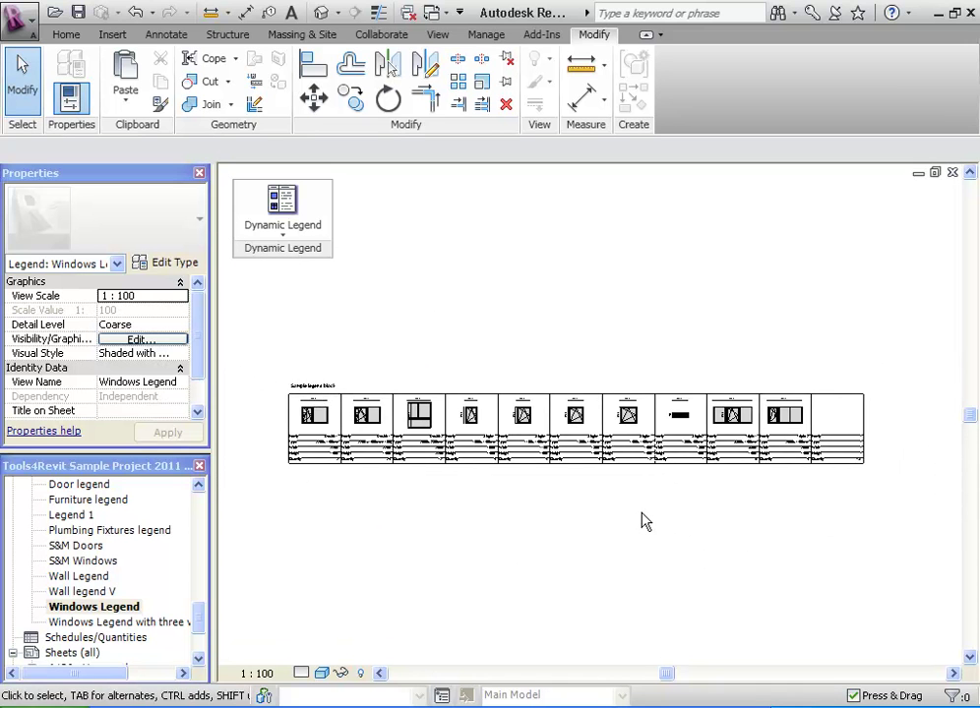
{"action": "scroll", "coordinate": [645, 521], "scroll_direction": "up", "scroll_amount": 2}
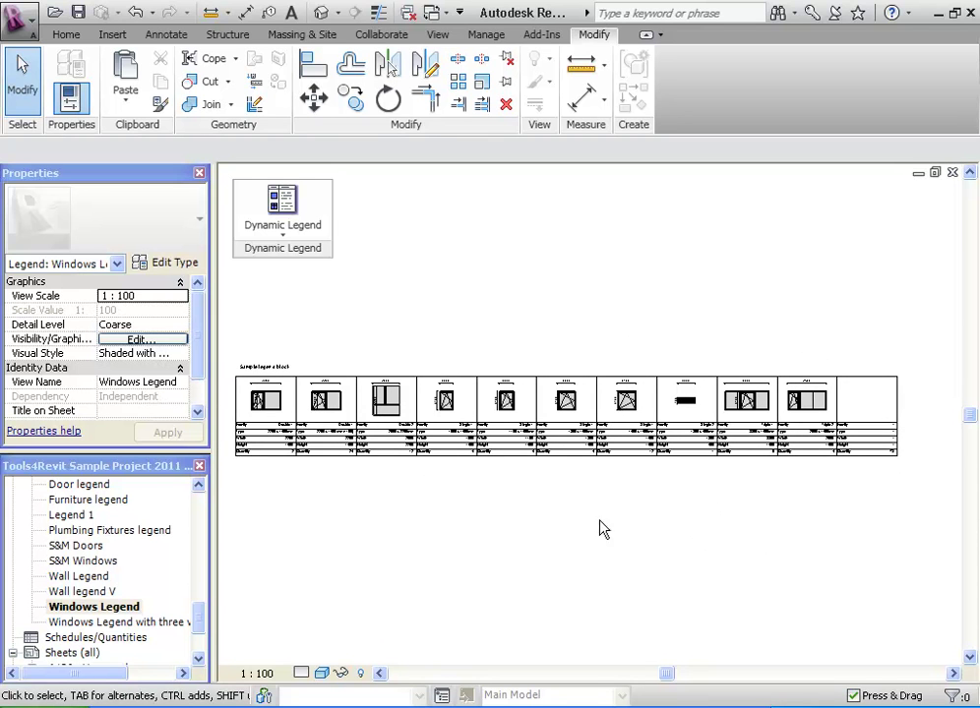
{"action": "left_click", "coordinate": [305, 227]}
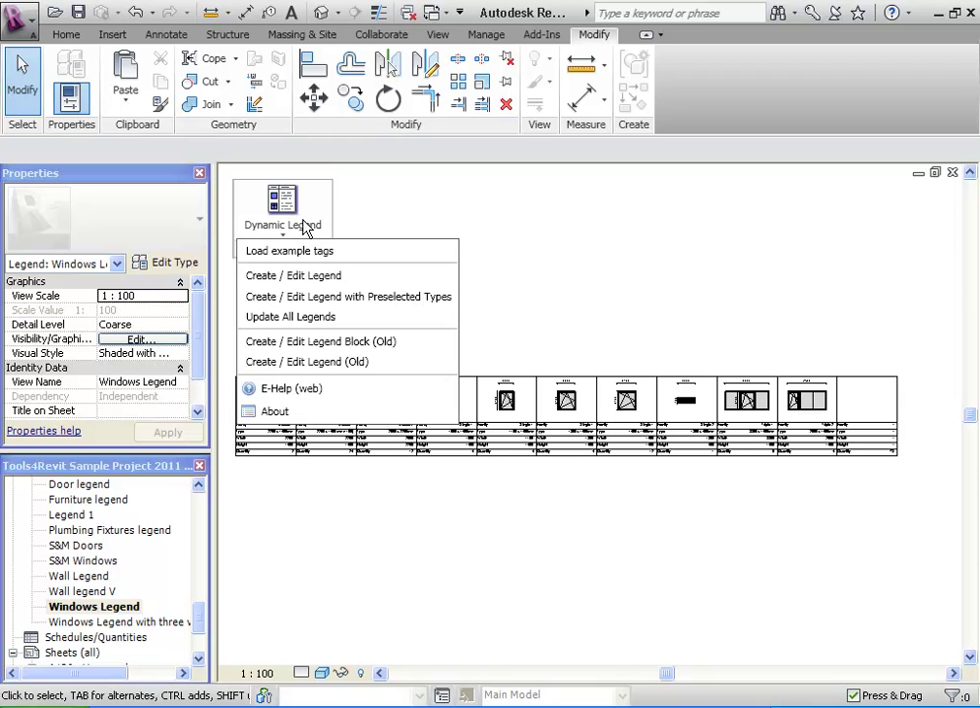
Step: In Create / Edit Legend, keep all window families except M_Curtain Wall
{"action": "left_click", "coordinate": [364, 280]}
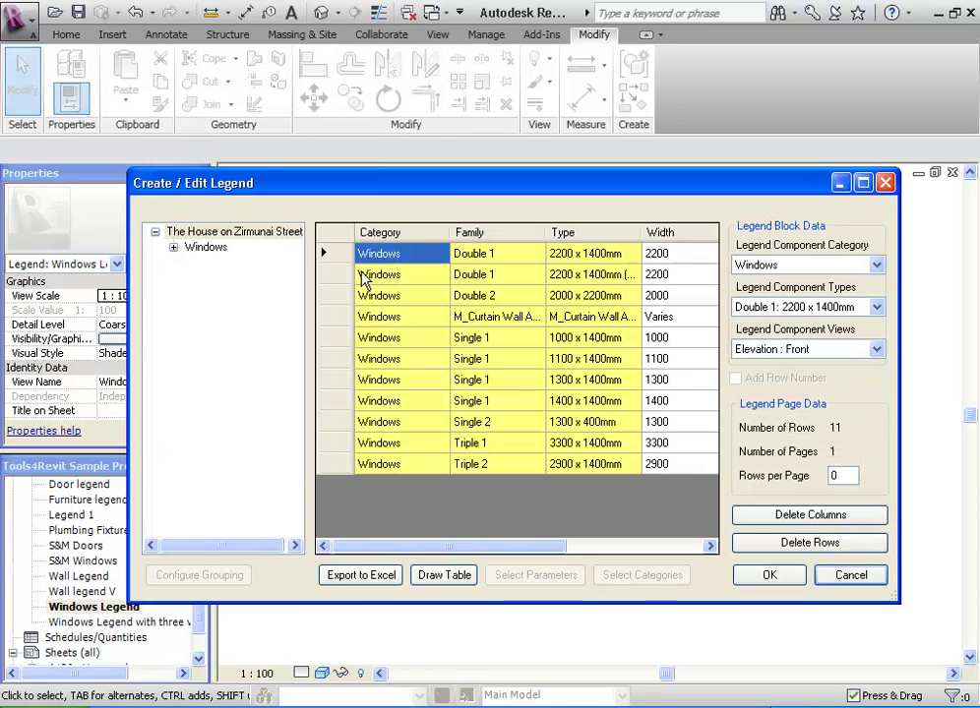
{"action": "left_click_drag", "start_coordinate": [284, 183], "coordinate": [186, 95]}
{"action": "left_click_drag", "start_coordinate": [401, 167], "coordinate": [402, 209]}
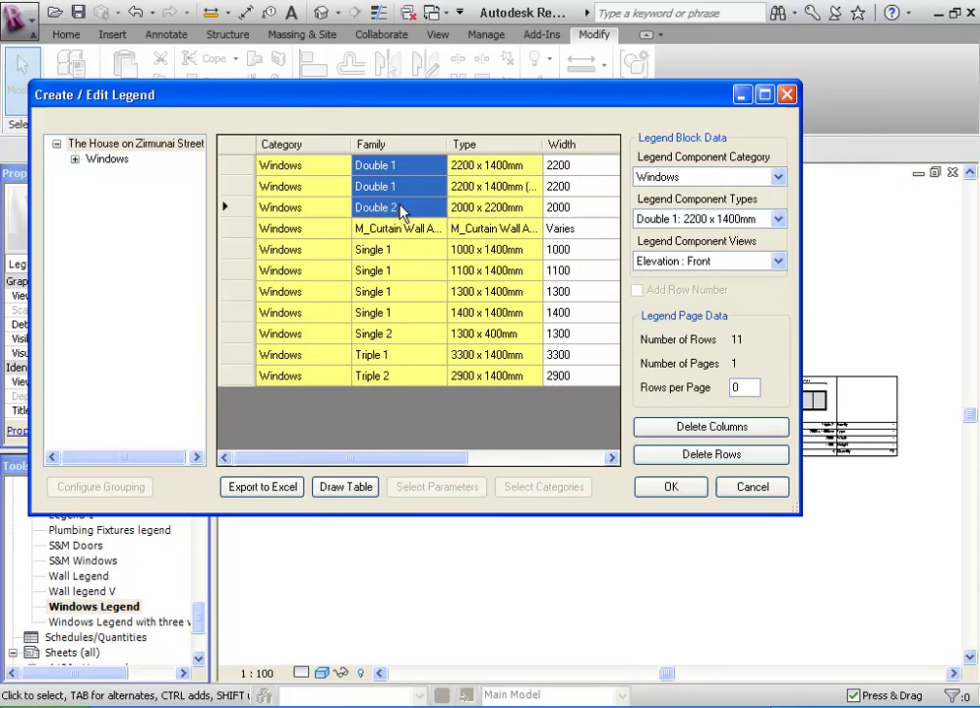
{"action": "left_click_drag", "start_coordinate": [418, 259], "coordinate": [403, 376], "text": "ctrl"}
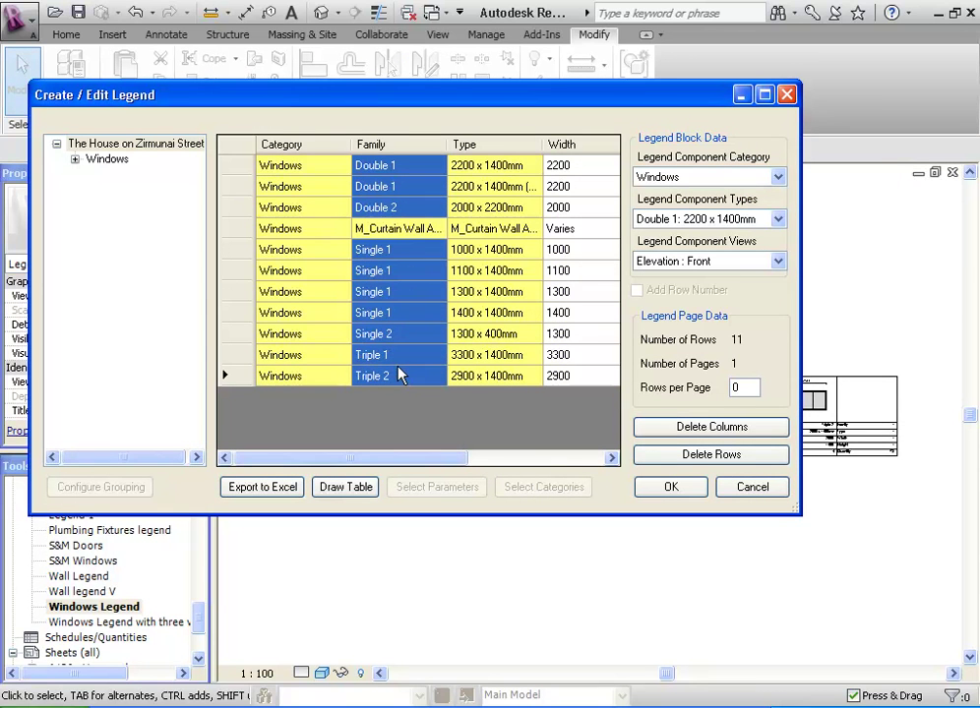
{"action": "right_click", "coordinate": [430, 379]}
{"action": "left_click", "coordinate": [449, 427]}
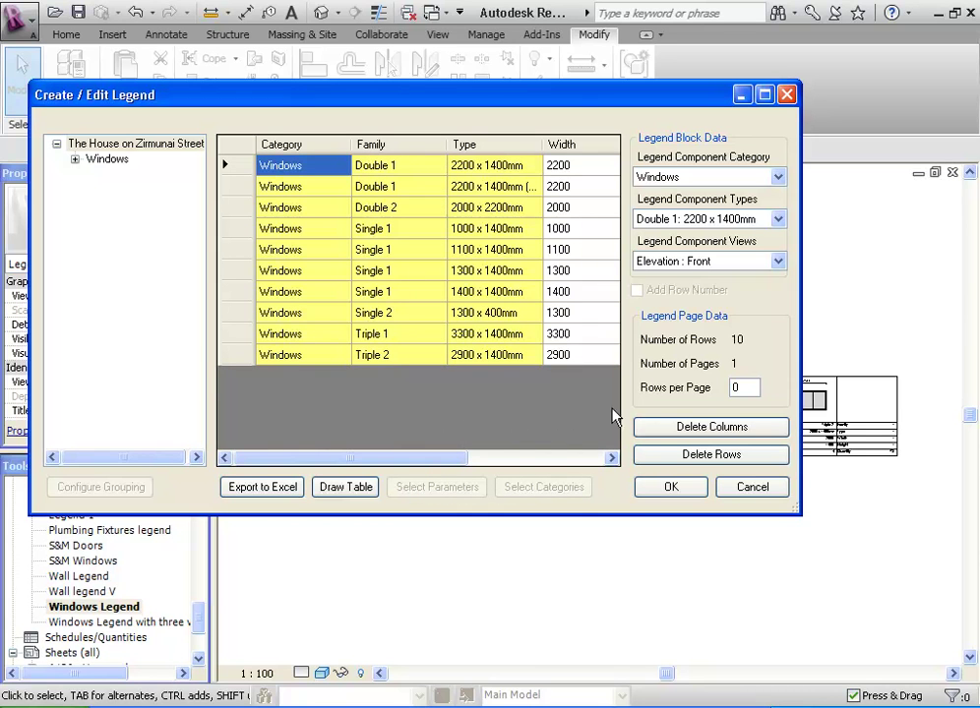
Step: Set Rows per Page to 4, apply it, and start picking rows
{"action": "double_click", "coordinate": [745, 388]}
{"action": "type", "text": "4"}
{"action": "left_click", "coordinate": [713, 457]}
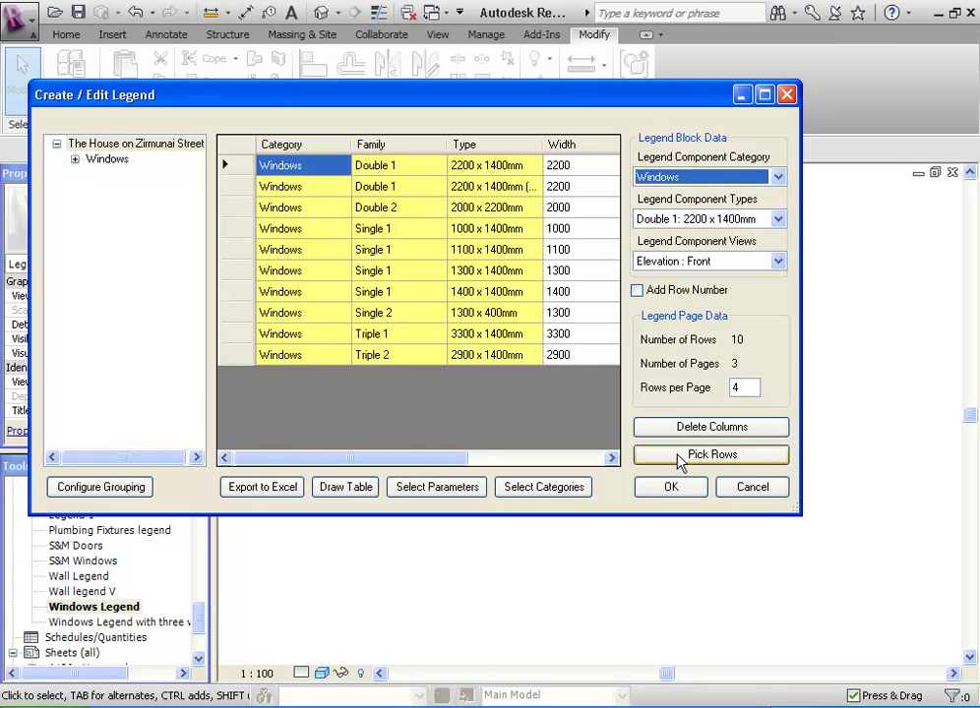
{"action": "left_click", "coordinate": [679, 458]}
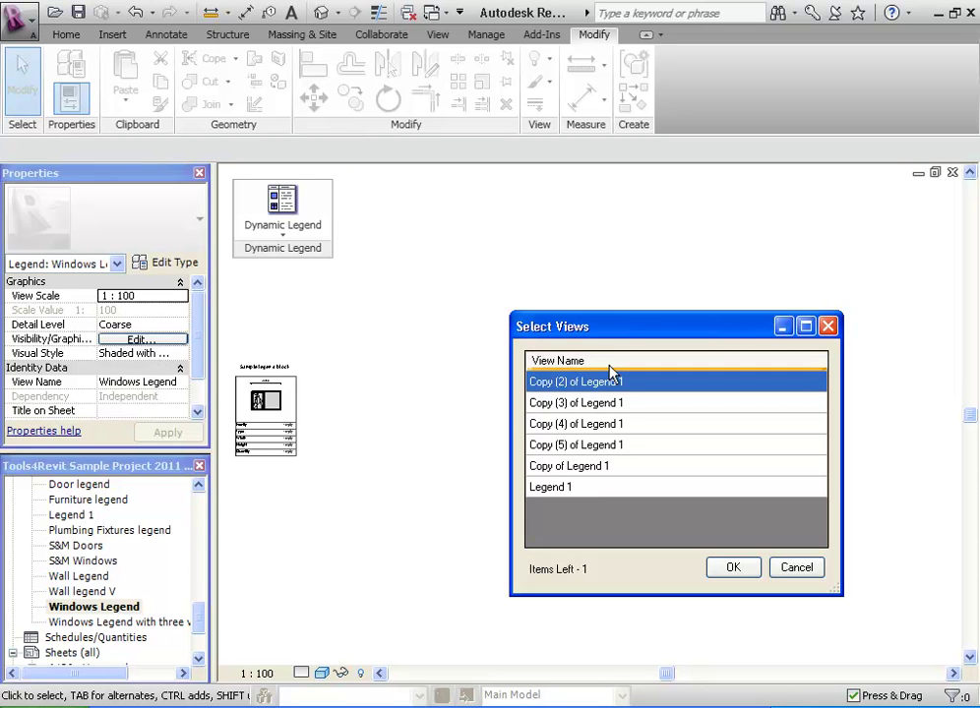
Step: Choose Legend 1 and Copy of Legend 1 as the extra legend page views
{"action": "left_click", "coordinate": [615, 404]}
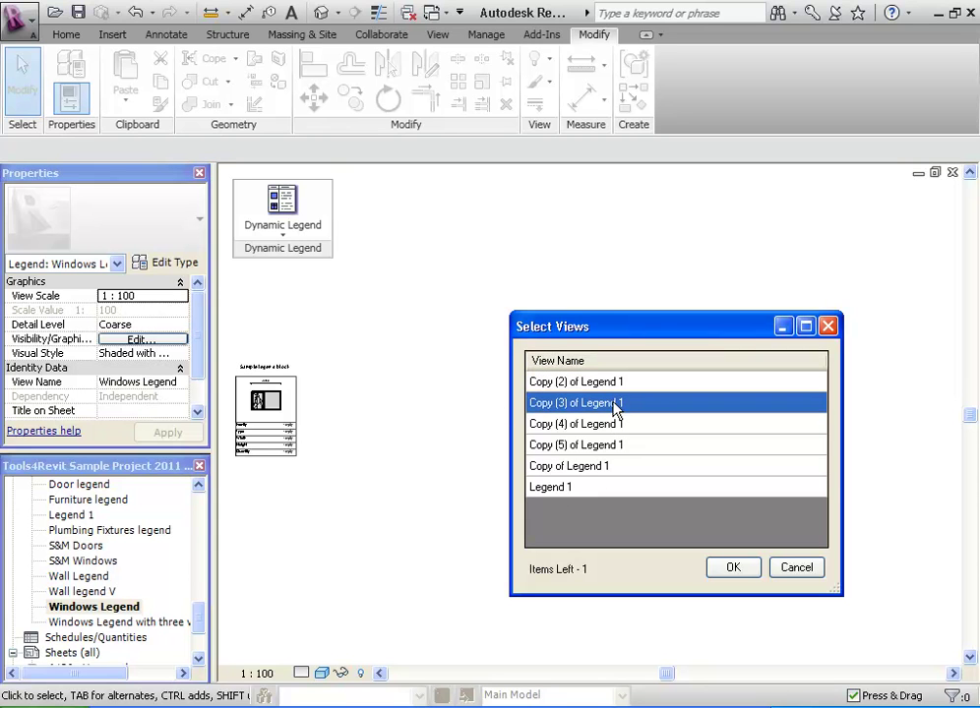
{"action": "left_click", "coordinate": [618, 425]}
{"action": "left_click_drag", "start_coordinate": [594, 495], "coordinate": [593, 476]}
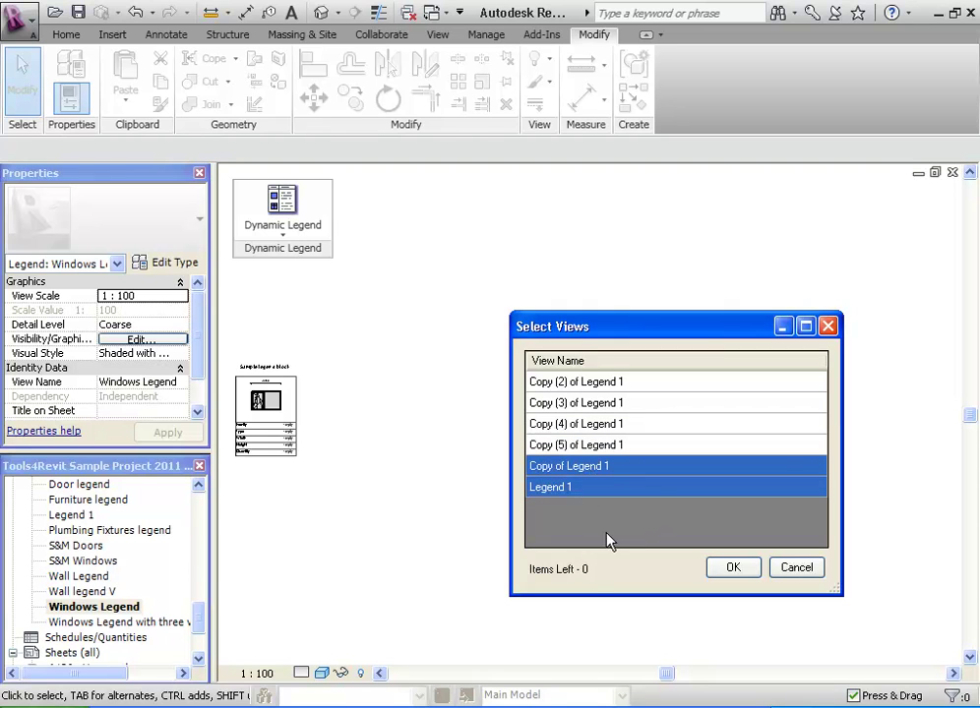
{"action": "left_click", "coordinate": [733, 567]}
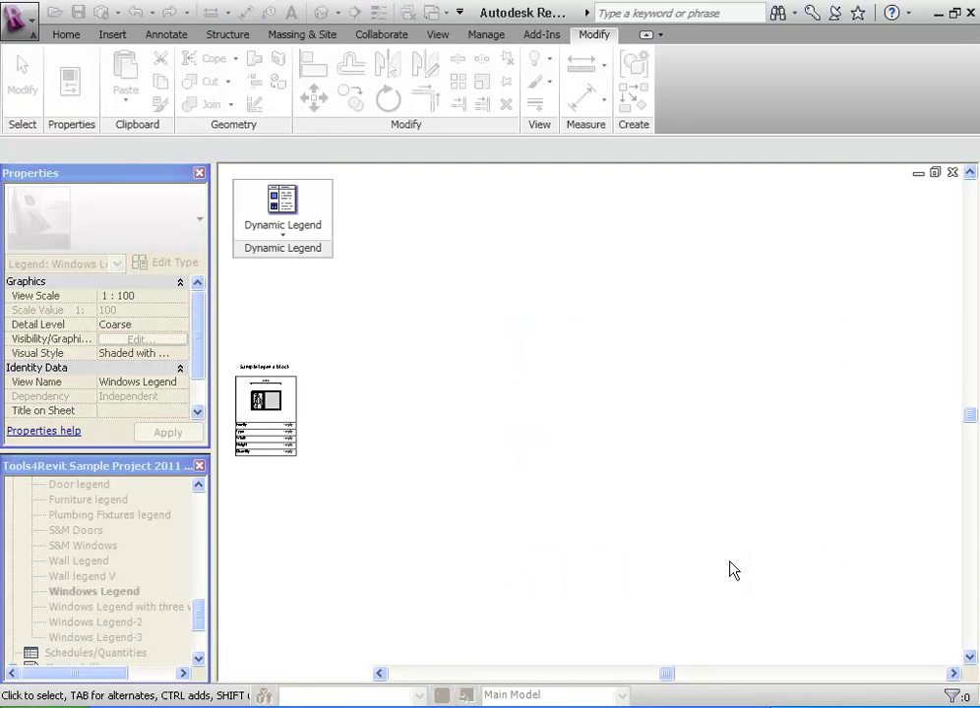
Step: Window-select the sample legend block's rows in the view
{"action": "middle_click_drag", "start_coordinate": [300, 468], "coordinate": [420, 501]}
{"action": "scroll", "coordinate": [414, 462], "scroll_direction": "up", "scroll_amount": 2}
{"action": "scroll", "coordinate": [311, 445], "scroll_direction": "up", "scroll_amount": 2}
{"action": "scroll", "coordinate": [311, 444], "scroll_direction": "up", "scroll_amount": 1}
{"action": "scroll", "coordinate": [379, 386], "scroll_direction": "up", "scroll_amount": 2}
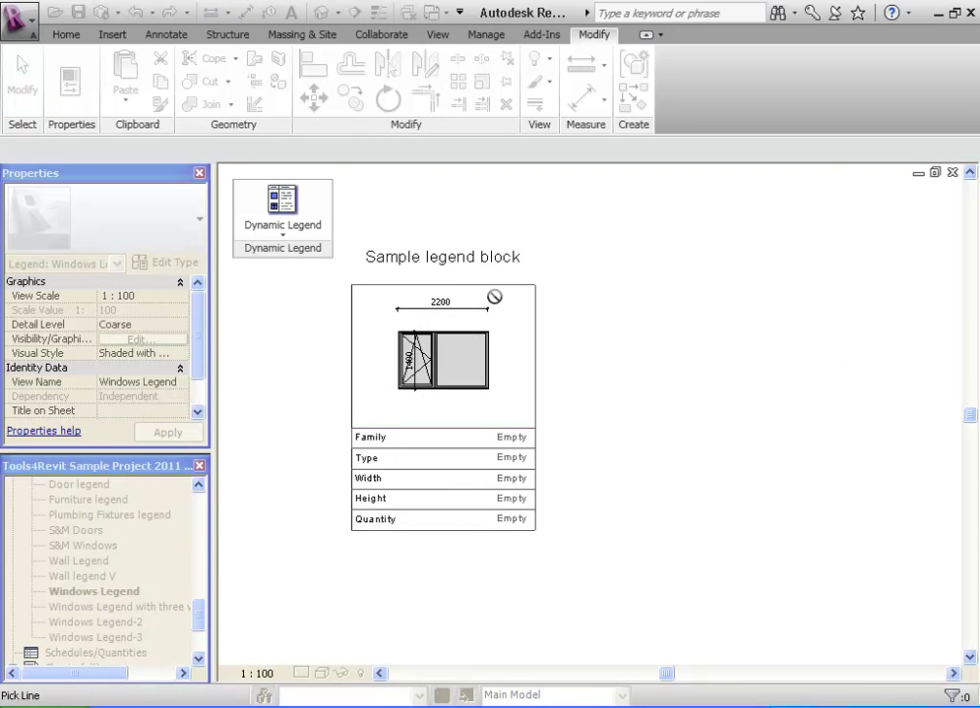
{"action": "mouse_move", "coordinate": [548, 283]}
{"action": "left_mouse_down"}
{"action": "mouse_move", "coordinate": [307, 515]}
{"action": "mouse_move", "coordinate": [299, 543]}
{"action": "left_mouse_up"}
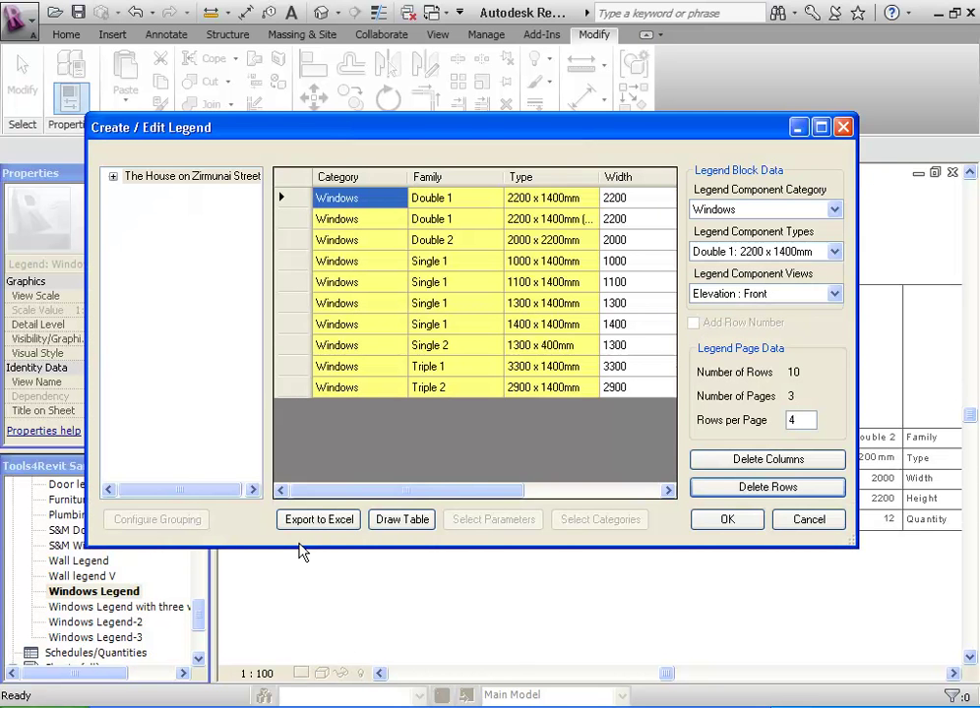
Step: Confirm the legend setup and inspect the first four window columns on Windows Legend
{"action": "left_click", "coordinate": [728, 520]}
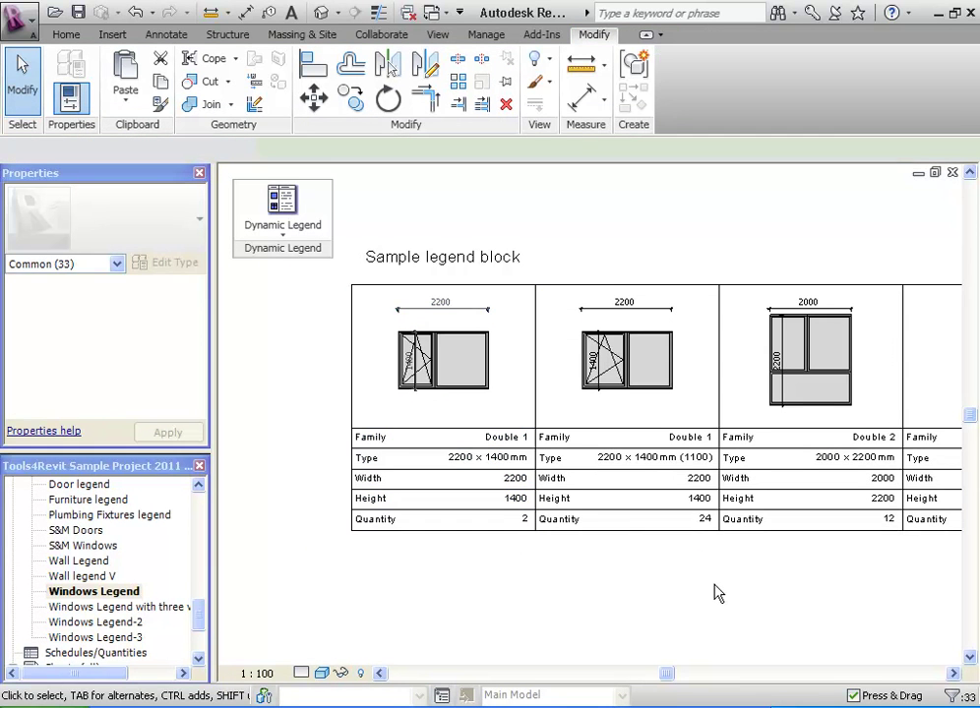
{"action": "middle_click_drag", "start_coordinate": [605, 591], "coordinate": [538, 551]}
{"action": "scroll", "coordinate": [571, 578], "scroll_direction": "down", "scroll_amount": 2}
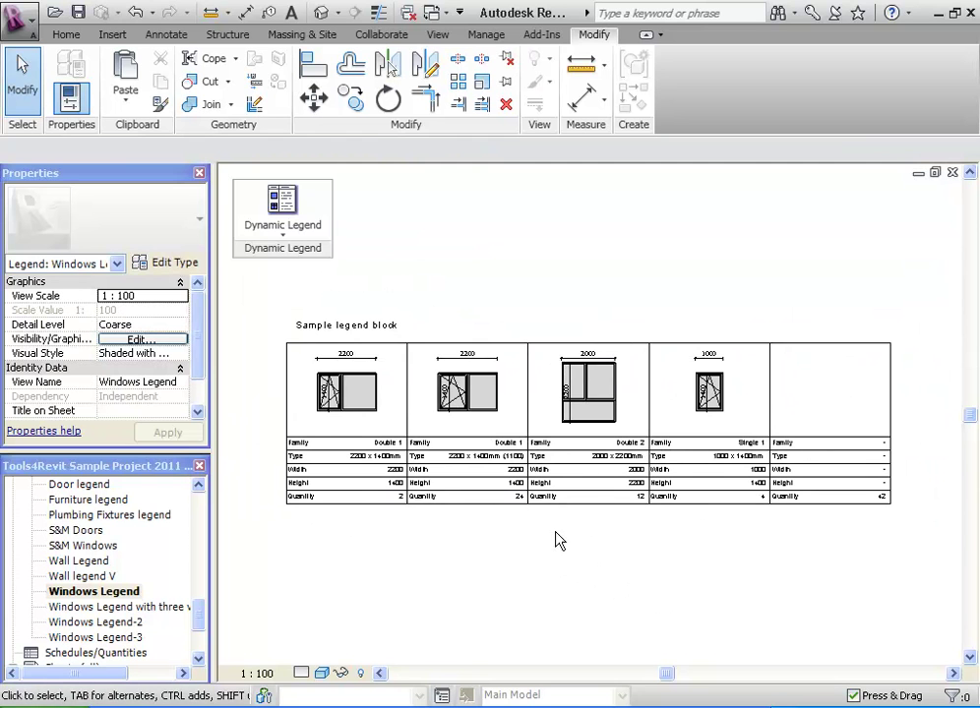
{"action": "scroll", "coordinate": [923, 519], "scroll_direction": "up", "scroll_amount": 1}
{"action": "scroll", "coordinate": [907, 507], "scroll_direction": "up", "scroll_amount": 2}
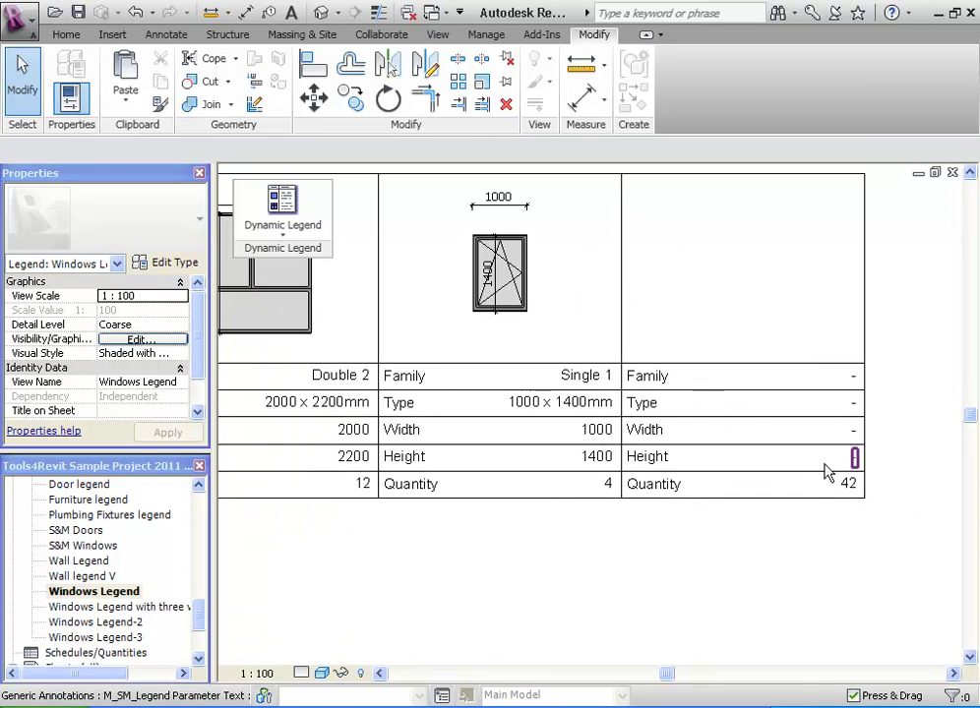
{"action": "scroll", "coordinate": [885, 458], "scroll_direction": "down", "scroll_amount": 3}
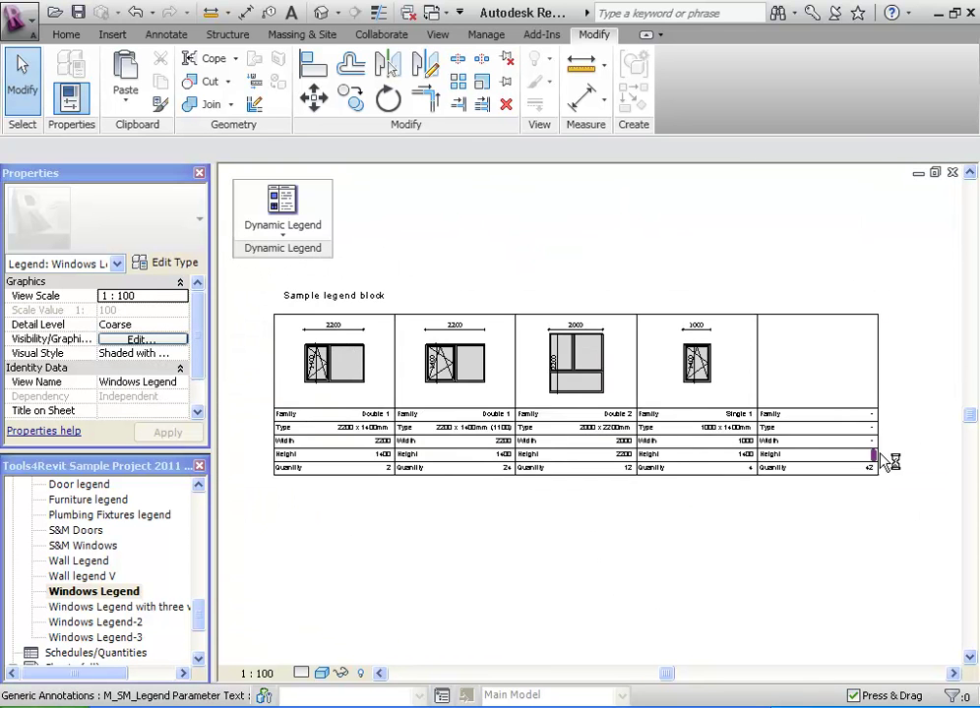
Step: Open Windows Legend-2 and view its four legend columns
{"action": "double_click", "coordinate": [132, 622]}
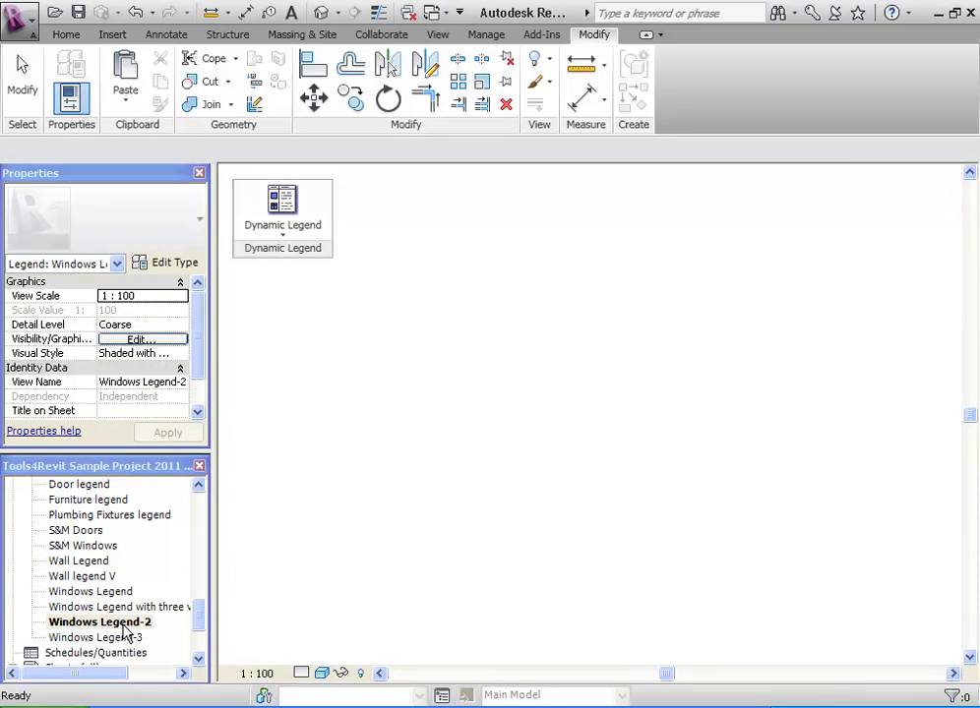
{"action": "scroll", "coordinate": [289, 466], "scroll_direction": "down", "scroll_amount": 2}
{"action": "scroll", "coordinate": [324, 433], "scroll_direction": "down", "scroll_amount": 2}
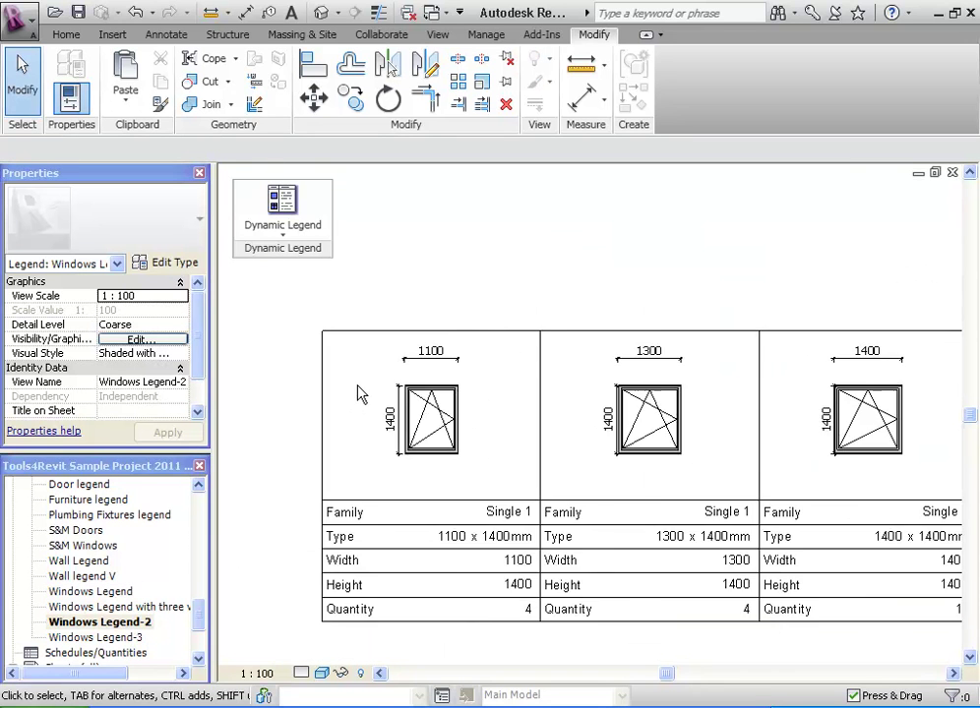
{"action": "scroll", "coordinate": [361, 393], "scroll_direction": "down", "scroll_amount": 2}
{"action": "scroll", "coordinate": [681, 568], "scroll_direction": "up", "scroll_amount": 1}
{"action": "scroll", "coordinate": [691, 551], "scroll_direction": "up", "scroll_amount": 2}
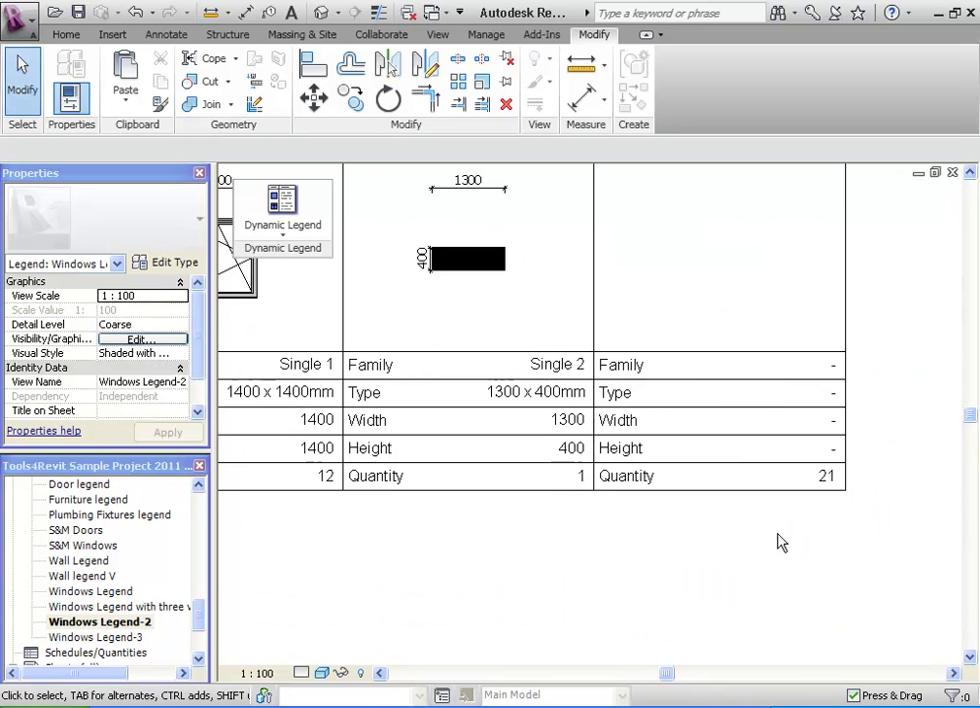
{"action": "scroll", "coordinate": [886, 474], "scroll_direction": "down", "scroll_amount": 2}
{"action": "scroll", "coordinate": [883, 476], "scroll_direction": "down", "scroll_amount": 2}
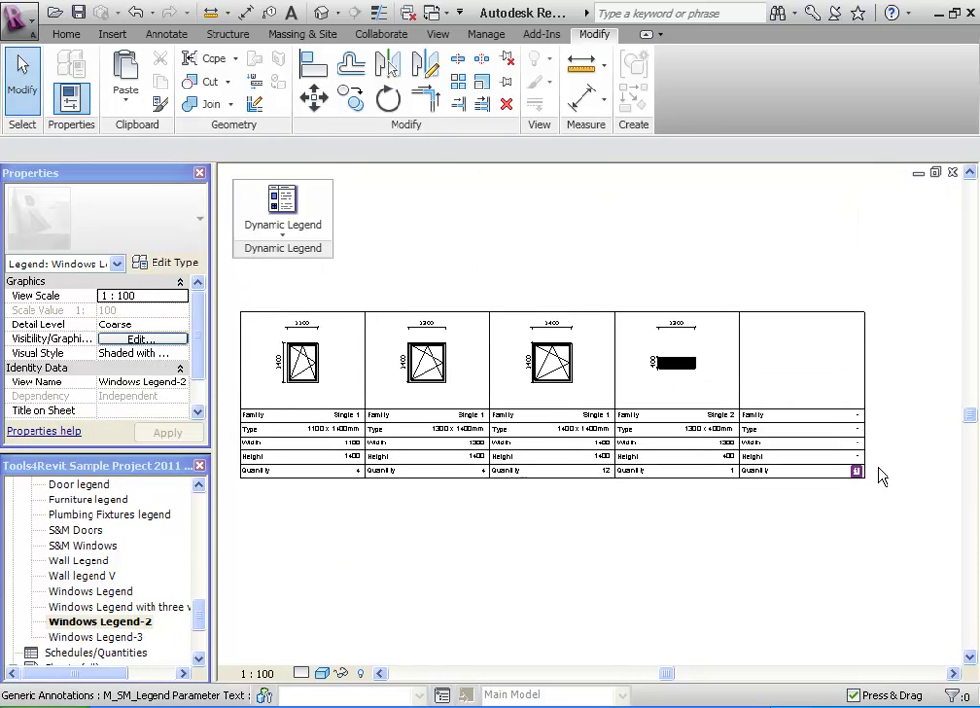
{"action": "middle_click_drag", "start_coordinate": [636, 564], "coordinate": [659, 566]}
Step: Check Windows Legend-3 holds Triple 1 and Triple 2, then return to Windows Legend
{"action": "double_click", "coordinate": [98, 637]}
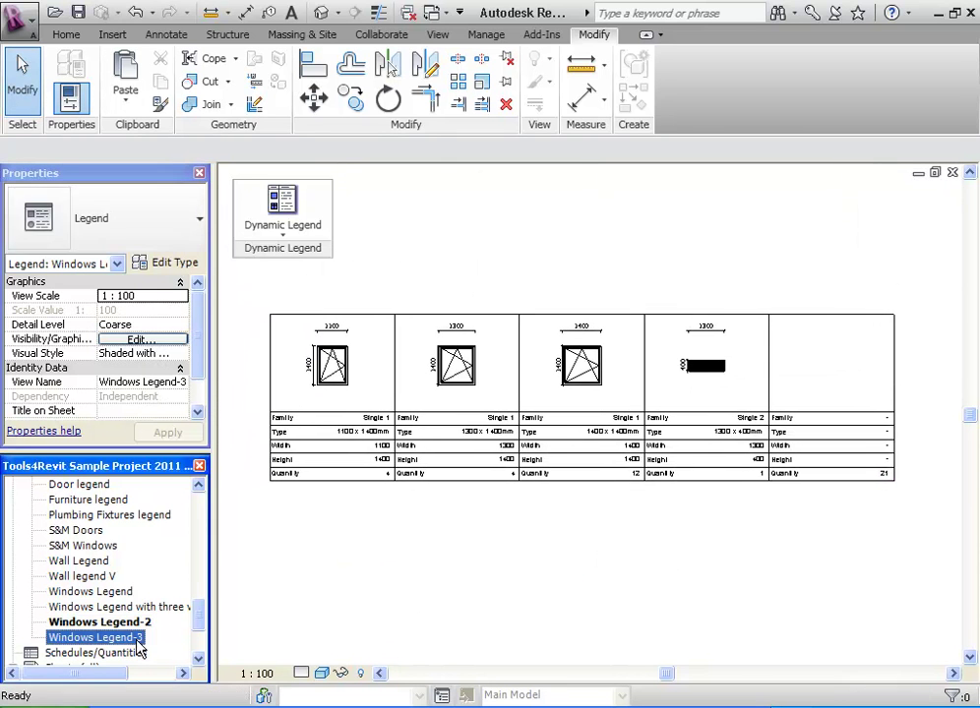
{"action": "scroll", "coordinate": [311, 386], "scroll_direction": "down", "scroll_amount": 1}
{"action": "scroll", "coordinate": [313, 387], "scroll_direction": "down", "scroll_amount": 1}
{"action": "scroll", "coordinate": [313, 388], "scroll_direction": "down", "scroll_amount": 1}
{"action": "middle_click_drag", "start_coordinate": [580, 562], "coordinate": [490, 562]}
{"action": "scroll", "coordinate": [630, 551], "scroll_direction": "up", "scroll_amount": 1}
{"action": "scroll", "coordinate": [659, 536], "scroll_direction": "up", "scroll_amount": 1}
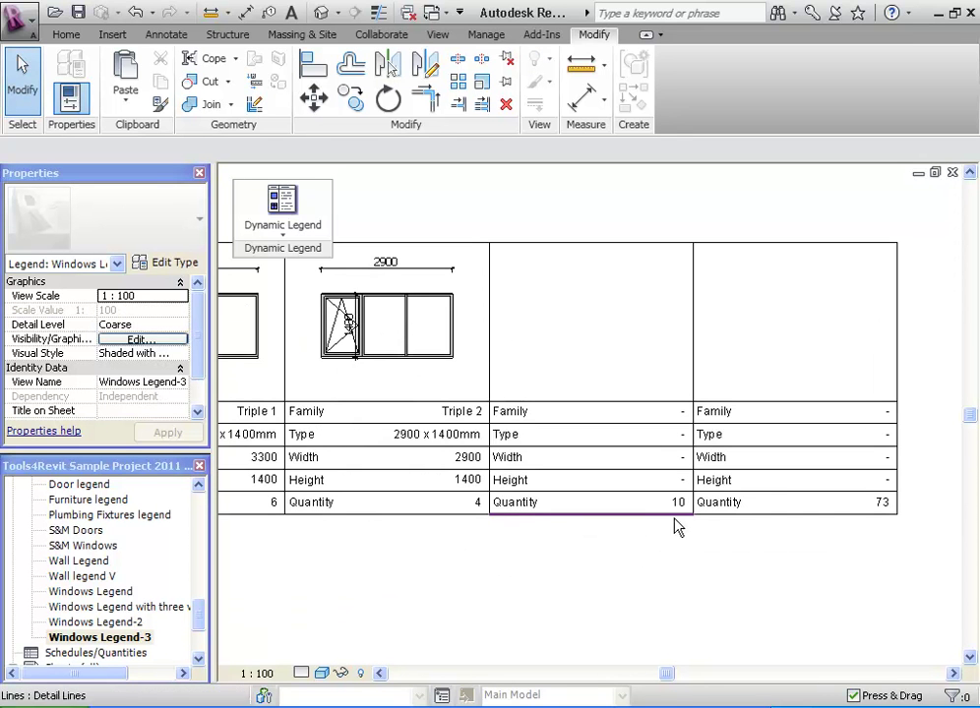
{"action": "scroll", "coordinate": [944, 515], "scroll_direction": "up", "scroll_amount": 1}
{"action": "scroll", "coordinate": [924, 512], "scroll_direction": "up", "scroll_amount": 1}
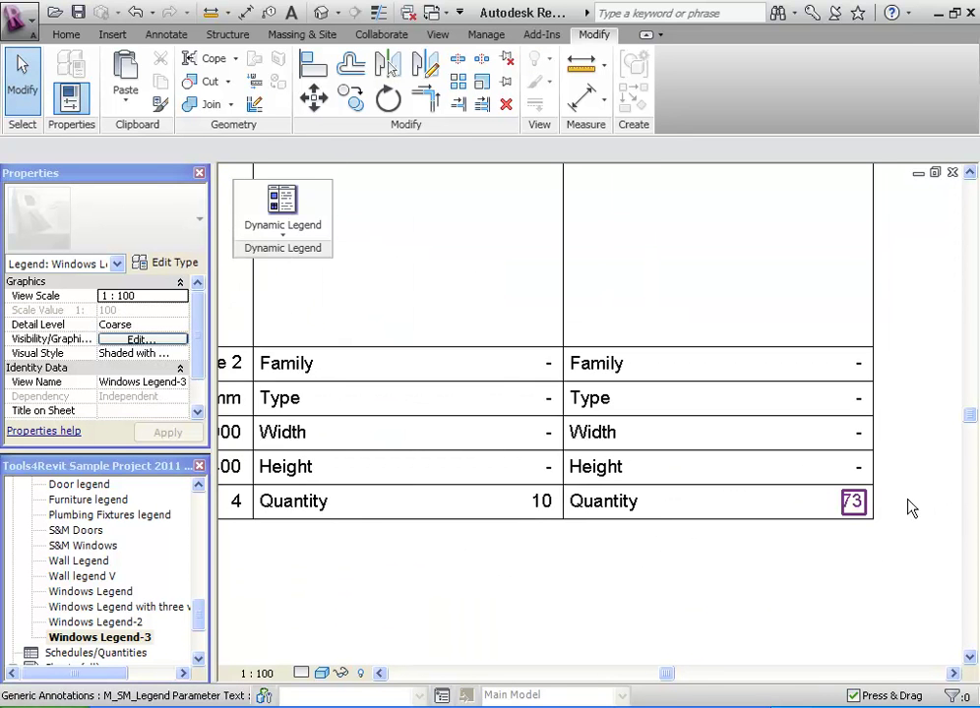
{"action": "scroll", "coordinate": [930, 497], "scroll_direction": "down", "scroll_amount": 2}
{"action": "middle_click_drag", "start_coordinate": [786, 558], "coordinate": [759, 567]}
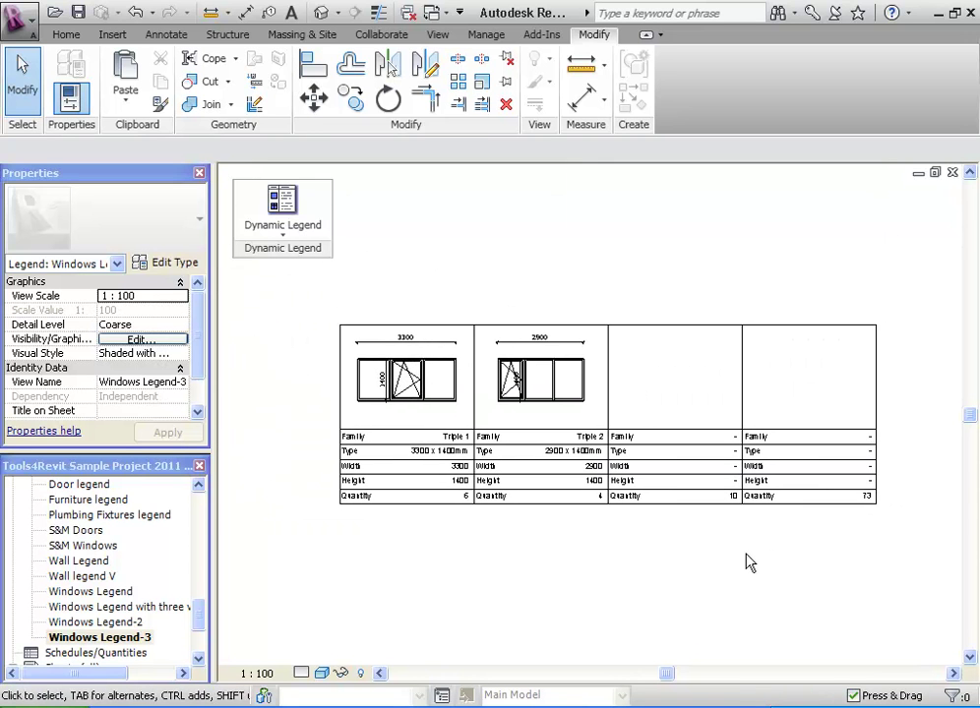
{"action": "double_click", "coordinate": [123, 593]}
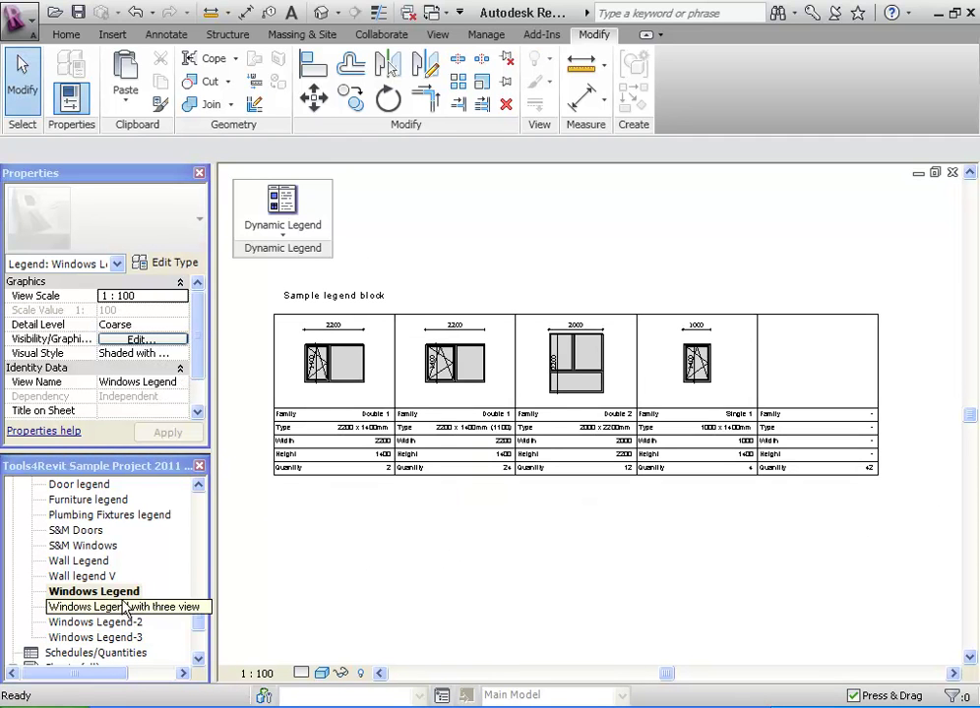
Step: Reopen the Dynamic Legend setup, enlarge it, and open the Select Parameters list
{"action": "left_click", "coordinate": [282, 219]}
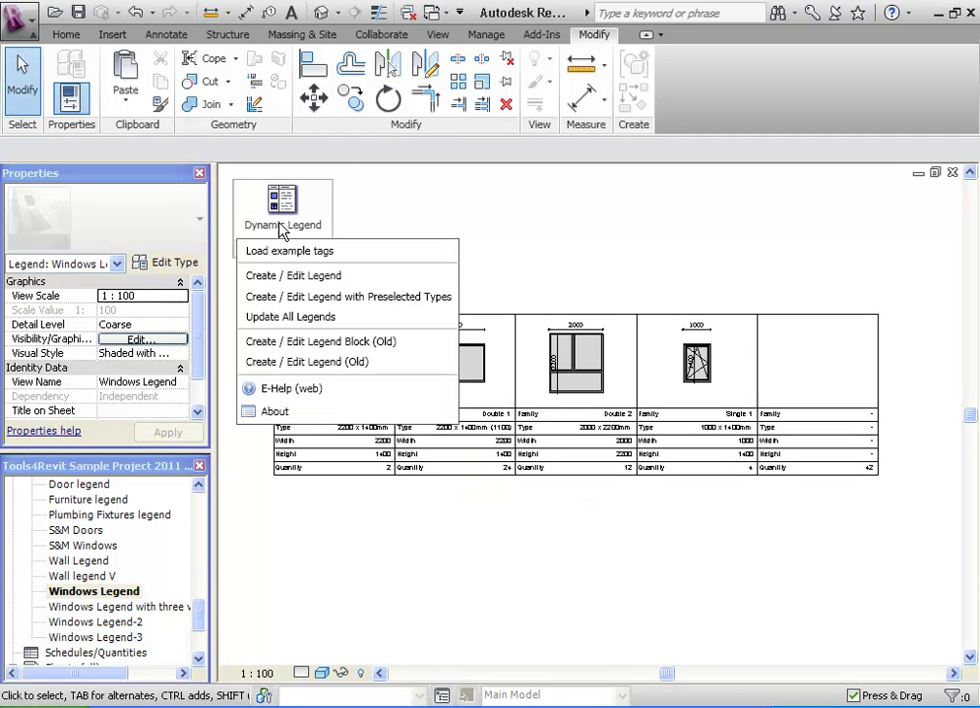
{"action": "left_click", "coordinate": [370, 283]}
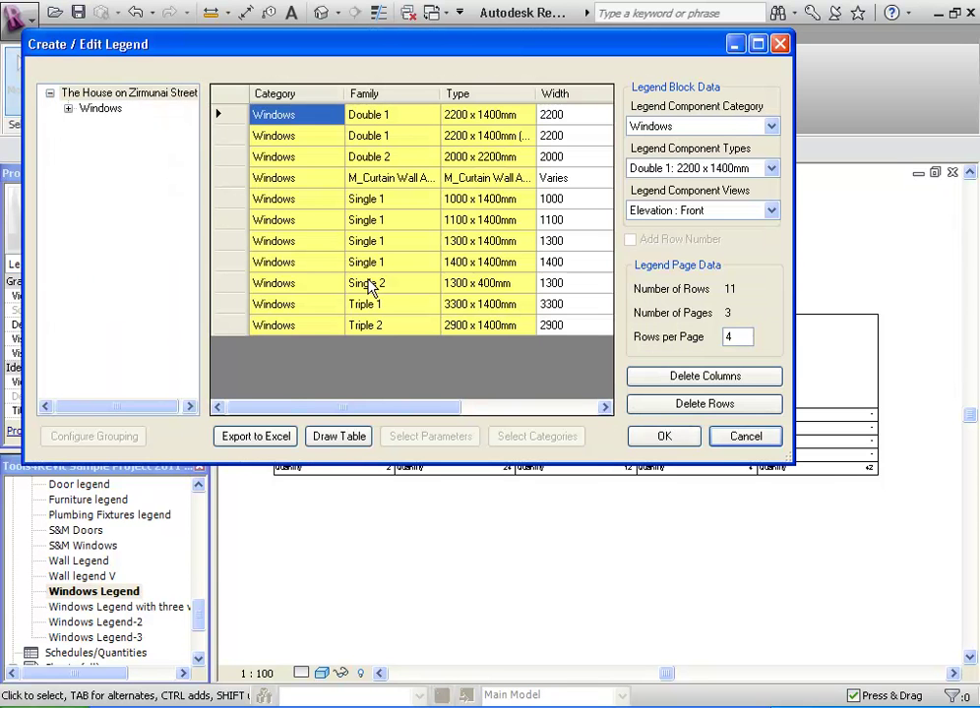
{"action": "left_click", "coordinate": [666, 405]}
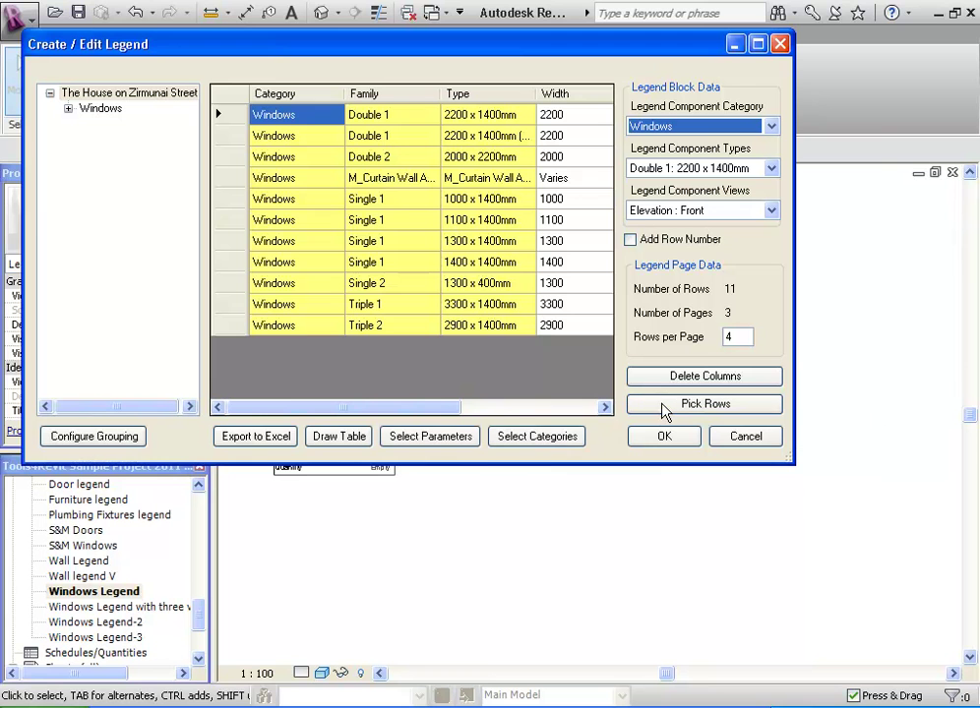
{"action": "left_click_drag", "start_coordinate": [787, 456], "coordinate": [916, 509]}
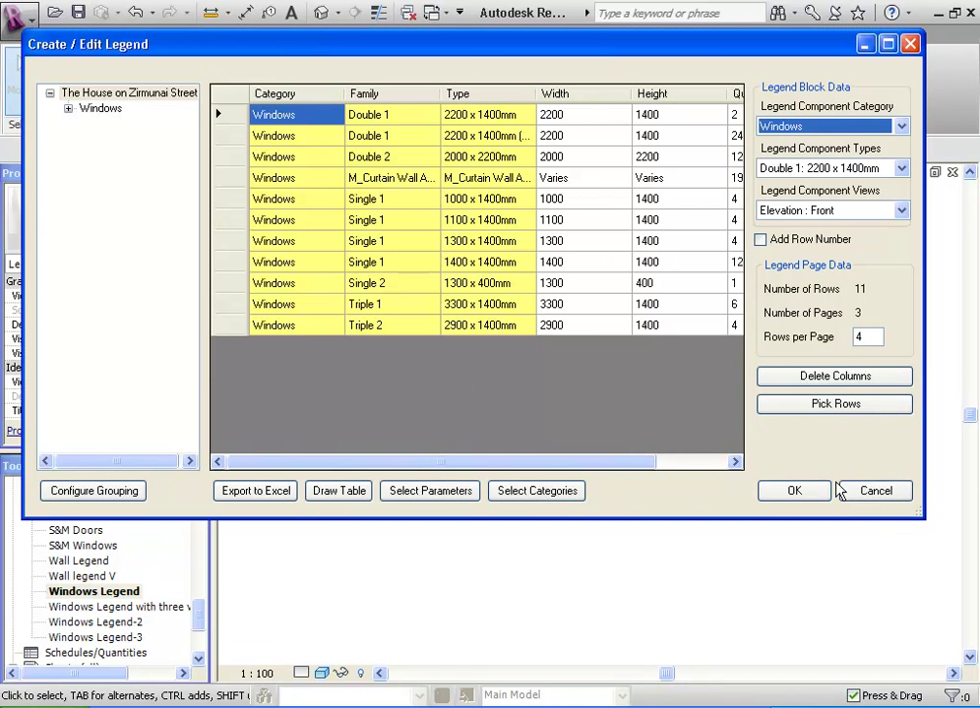
{"action": "left_click", "coordinate": [459, 492]}
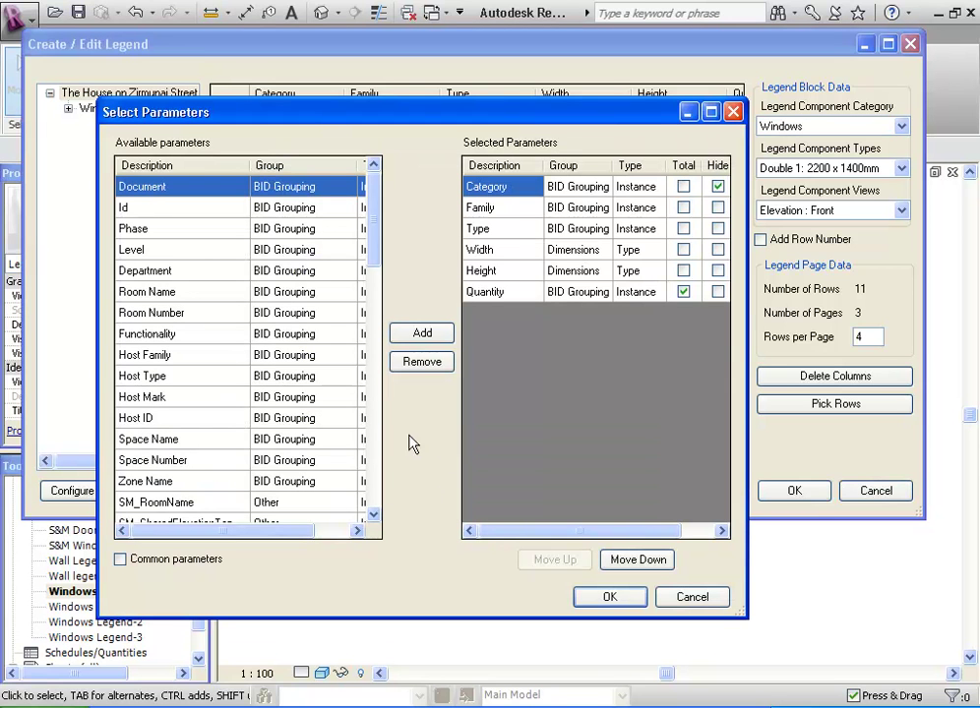
Step: Add Level to the legend parameters and move it to the top of the order
{"action": "left_click", "coordinate": [209, 250]}
{"action": "left_click", "coordinate": [418, 335]}
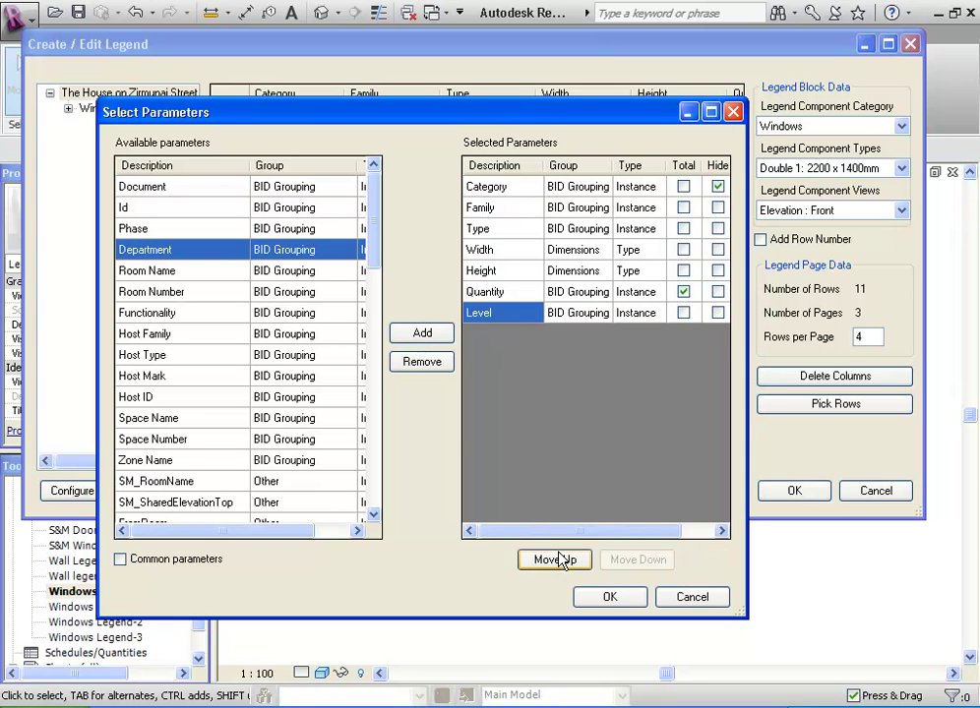
{"action": "left_click", "coordinate": [555, 559]}
{"action": "left_click", "coordinate": [555, 559]}
{"action": "left_click", "coordinate": [555, 558]}
{"action": "left_click", "coordinate": [555, 559]}
{"action": "left_click", "coordinate": [555, 559]}
{"action": "left_click", "coordinate": [555, 558]}
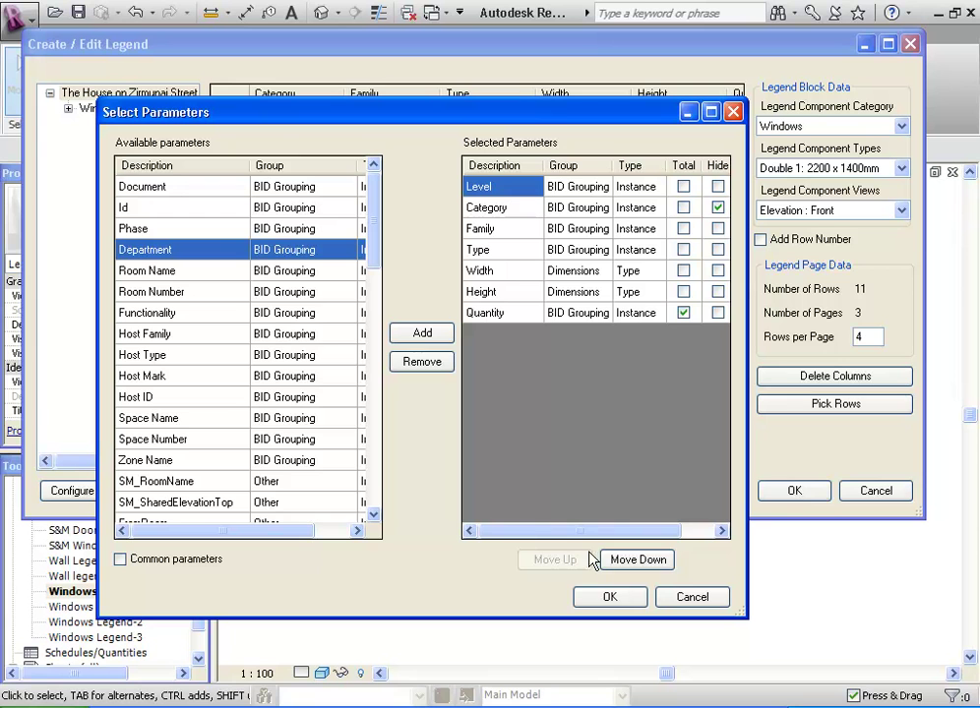
Step: Tick Level's new-page option and confirm the parameter selection
{"action": "left_click_drag", "start_coordinate": [578, 531], "coordinate": [625, 536]}
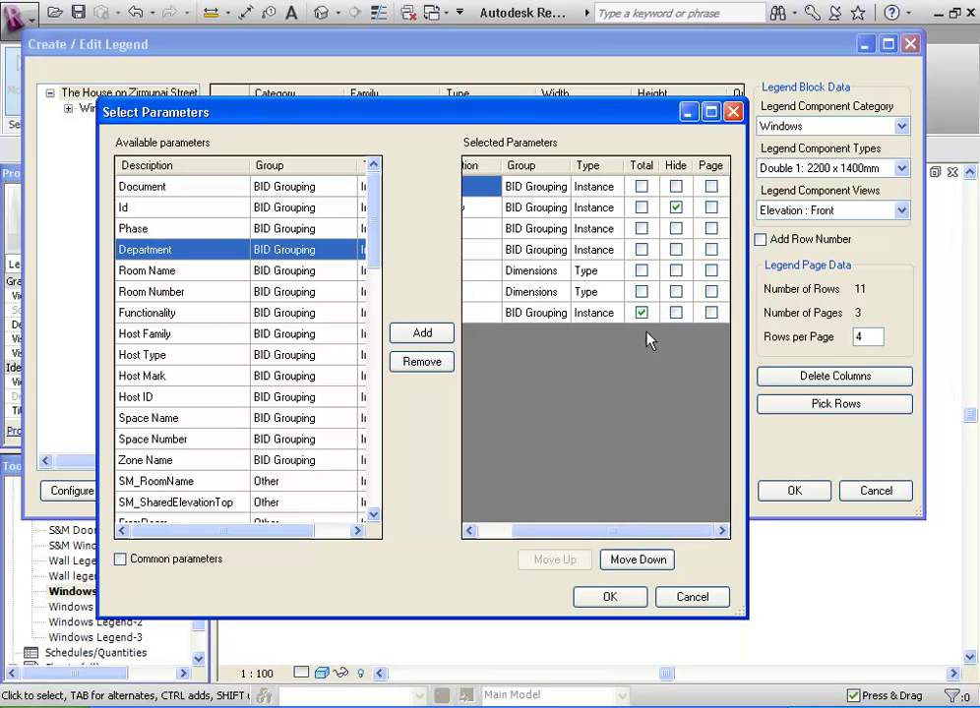
{"action": "left_click", "coordinate": [710, 188]}
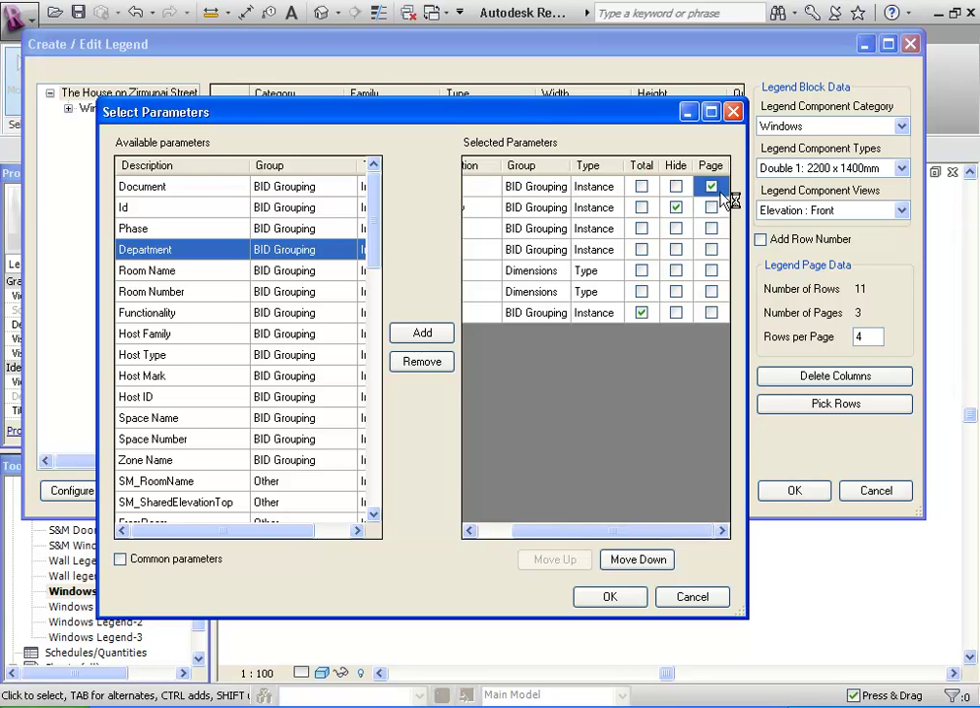
{"action": "left_click_drag", "start_coordinate": [694, 532], "coordinate": [634, 535]}
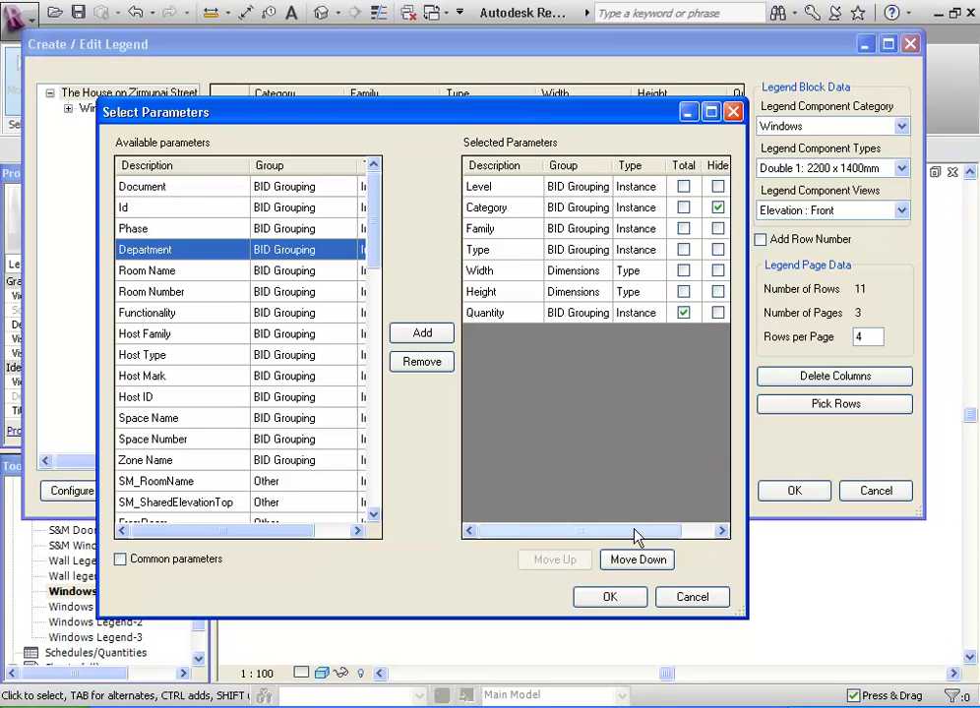
{"action": "left_click", "coordinate": [621, 597]}
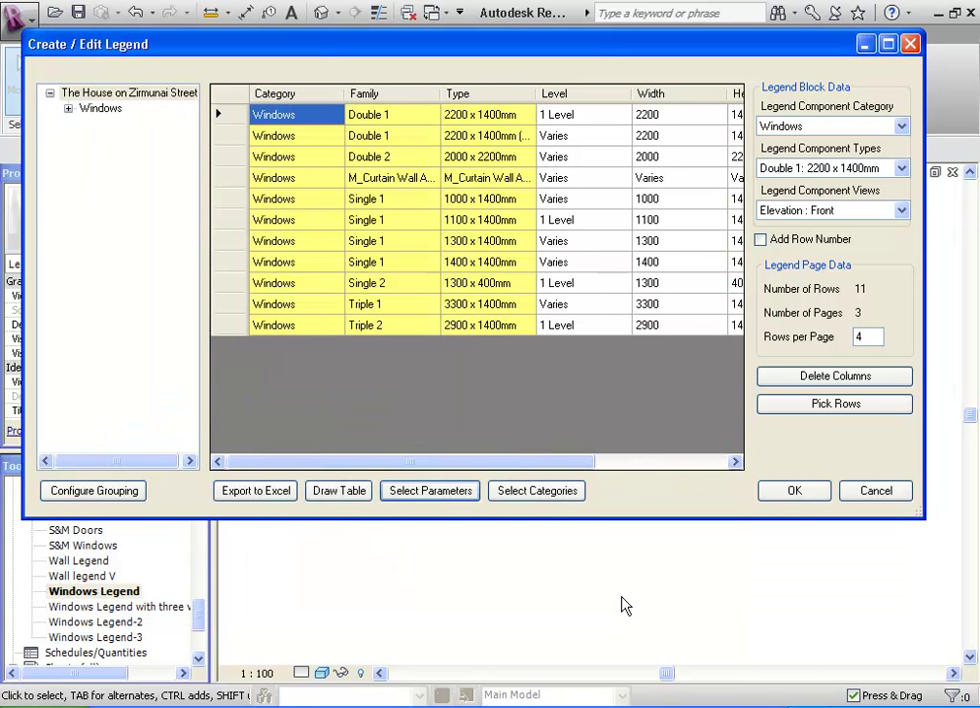
Step: In Configure Grouping, move Level to the top and apply the grouping
{"action": "left_click", "coordinate": [124, 496]}
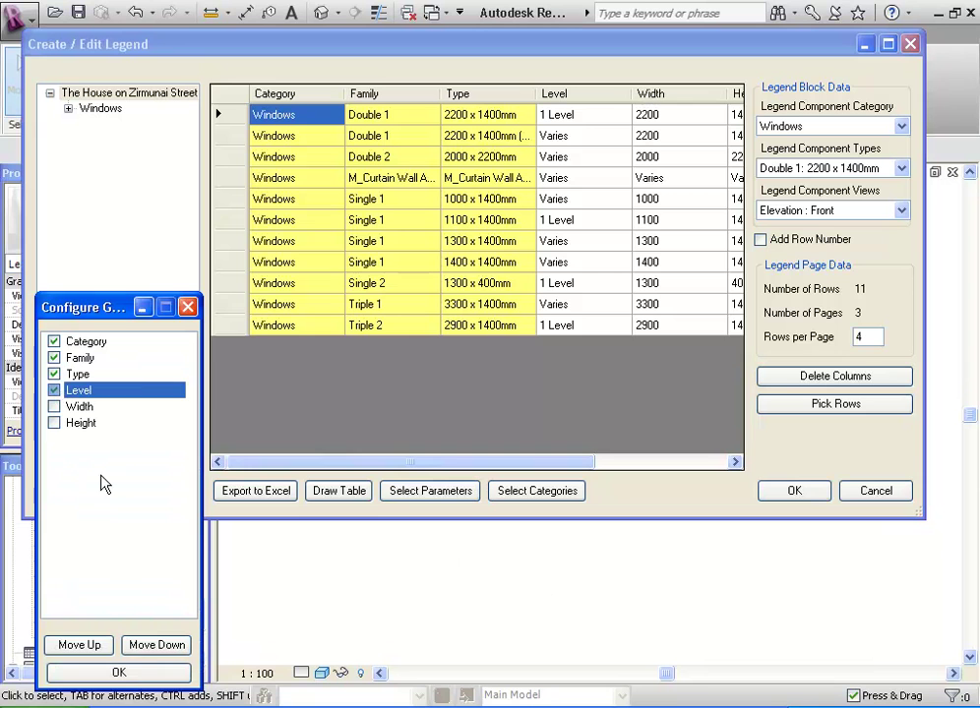
{"action": "left_click", "coordinate": [79, 645]}
{"action": "left_click", "coordinate": [78, 646]}
{"action": "left_click", "coordinate": [79, 646]}
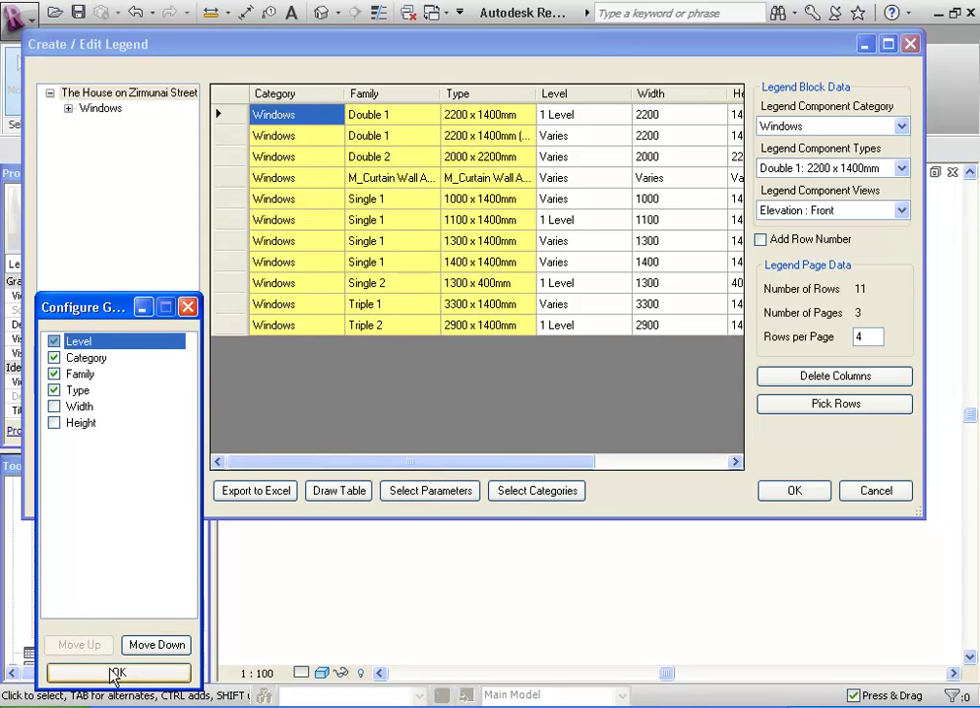
{"action": "left_click", "coordinate": [116, 673]}
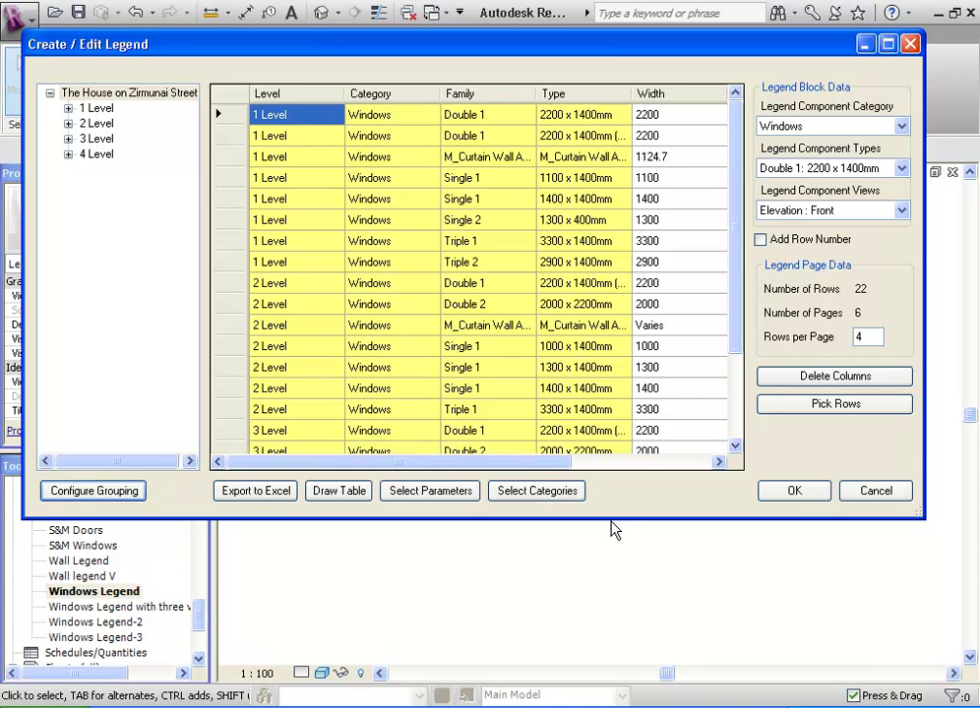
Step: Browse the 1 Level to 4 Level groups, then show all windows again
{"action": "left_click_drag", "start_coordinate": [612, 517], "coordinate": [614, 660]}
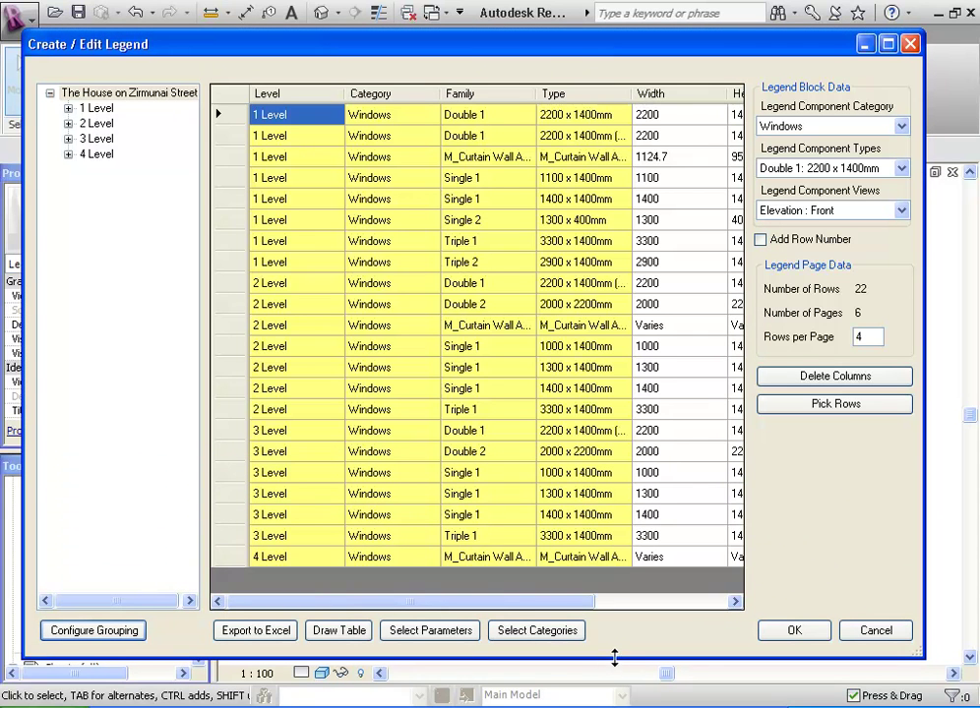
{"action": "left_click", "coordinate": [97, 123]}
{"action": "left_click", "coordinate": [97, 139]}
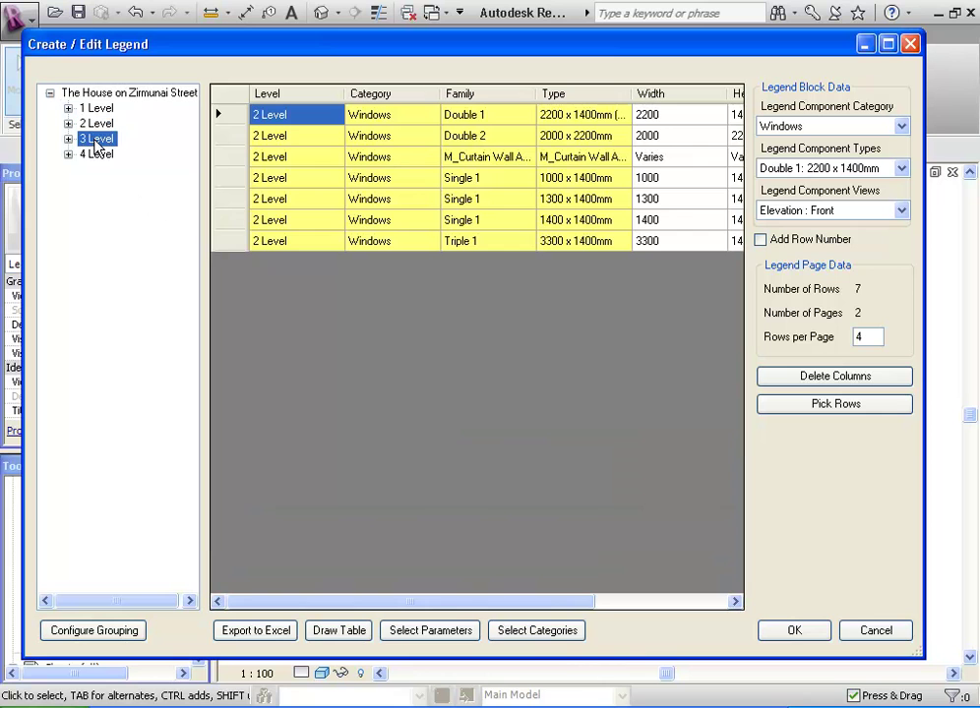
{"action": "left_click", "coordinate": [97, 154]}
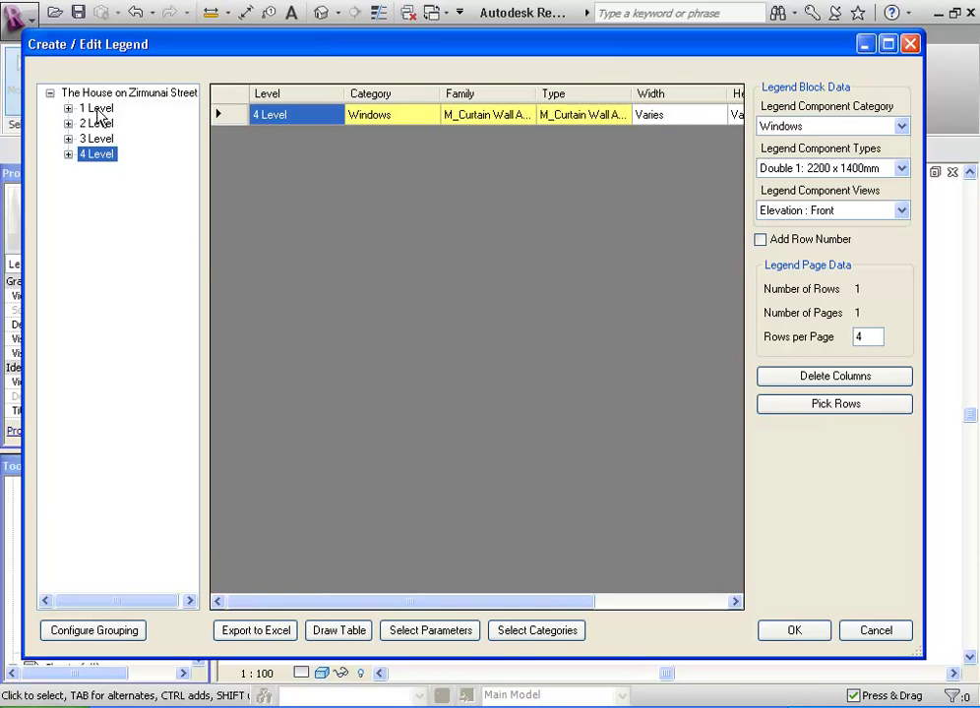
{"action": "left_click", "coordinate": [97, 109]}
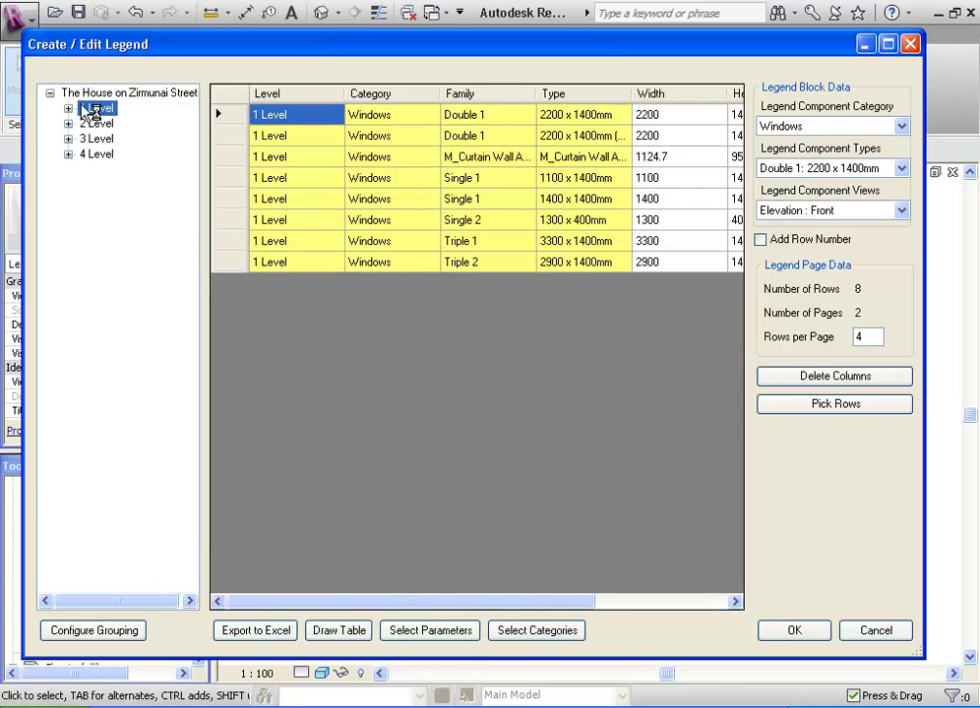
{"action": "left_click", "coordinate": [84, 95]}
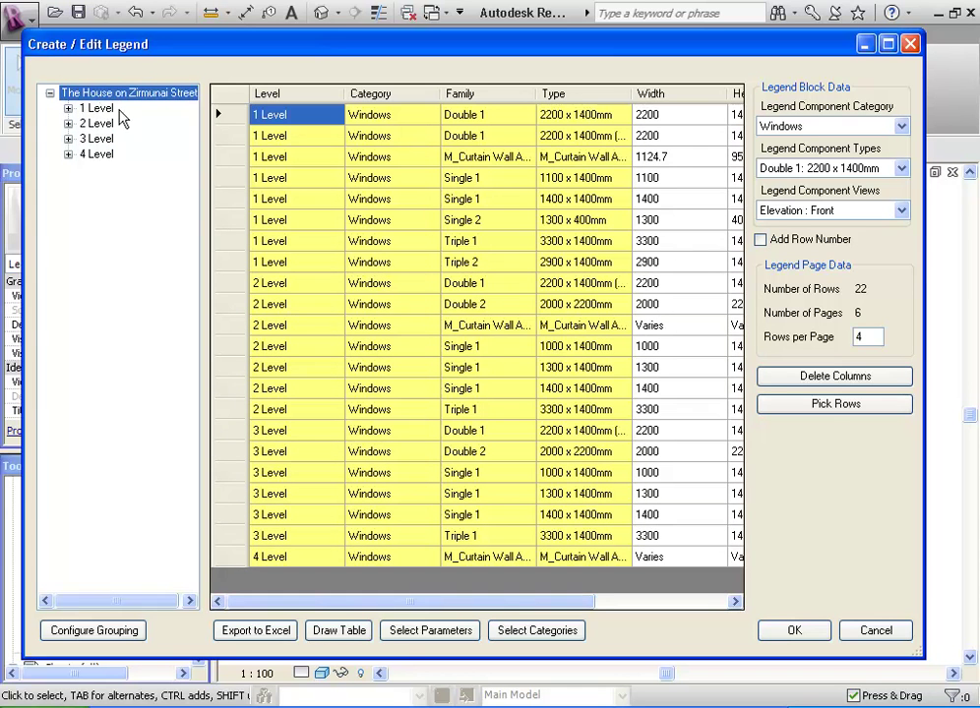
Step: In Select Parameters, tick the Page checkbox for Level and confirm
{"action": "left_click", "coordinate": [405, 630]}
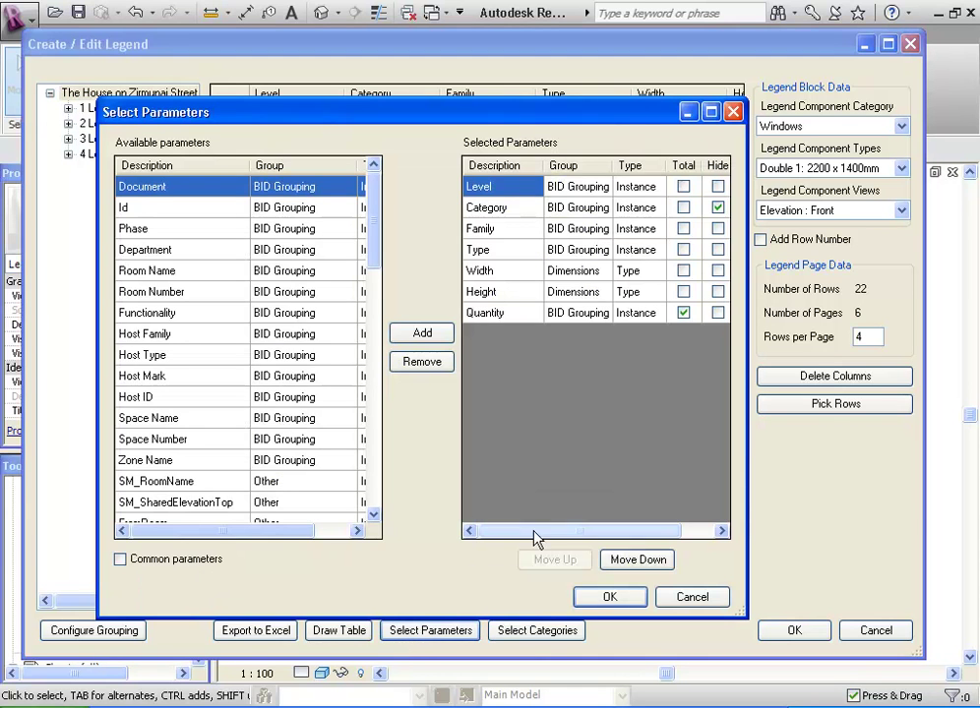
{"action": "left_click_drag", "start_coordinate": [531, 532], "coordinate": [580, 531]}
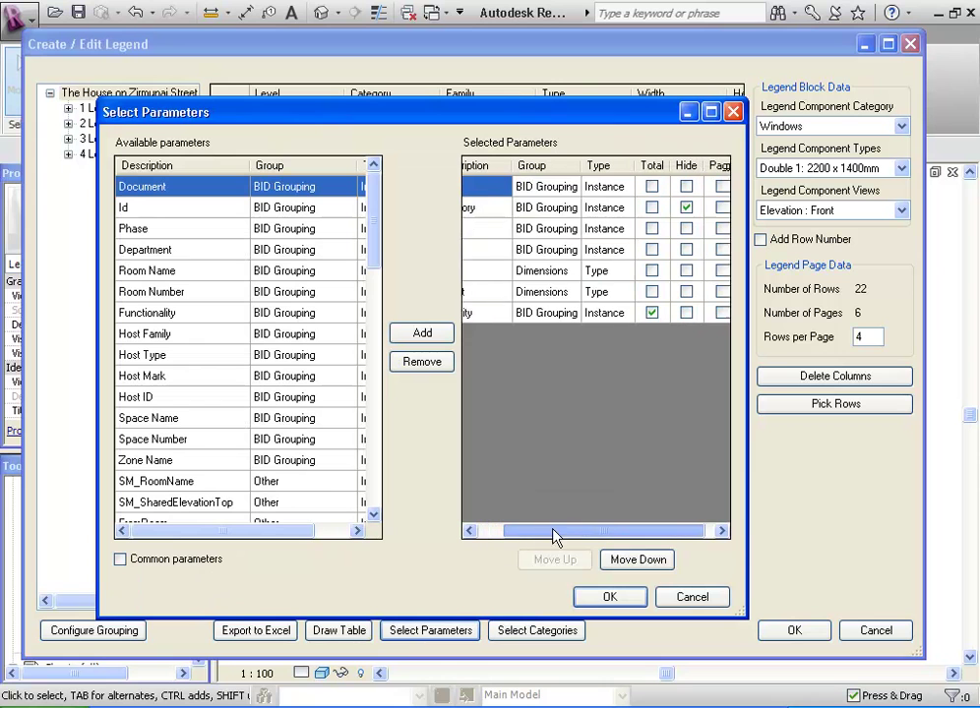
{"action": "left_click", "coordinate": [711, 186]}
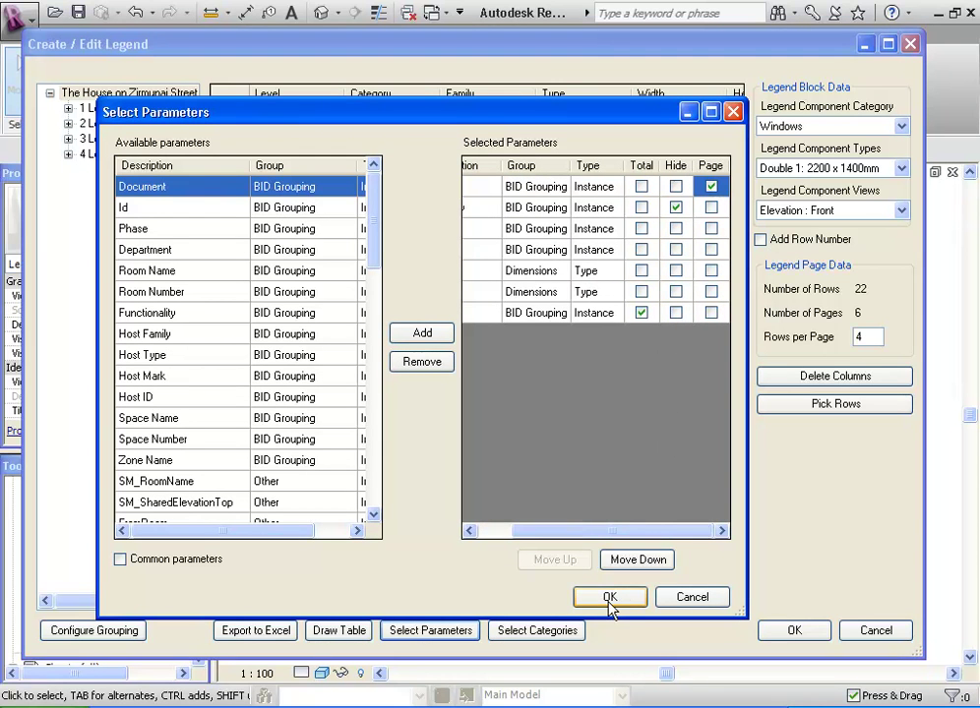
{"action": "left_click", "coordinate": [610, 598]}
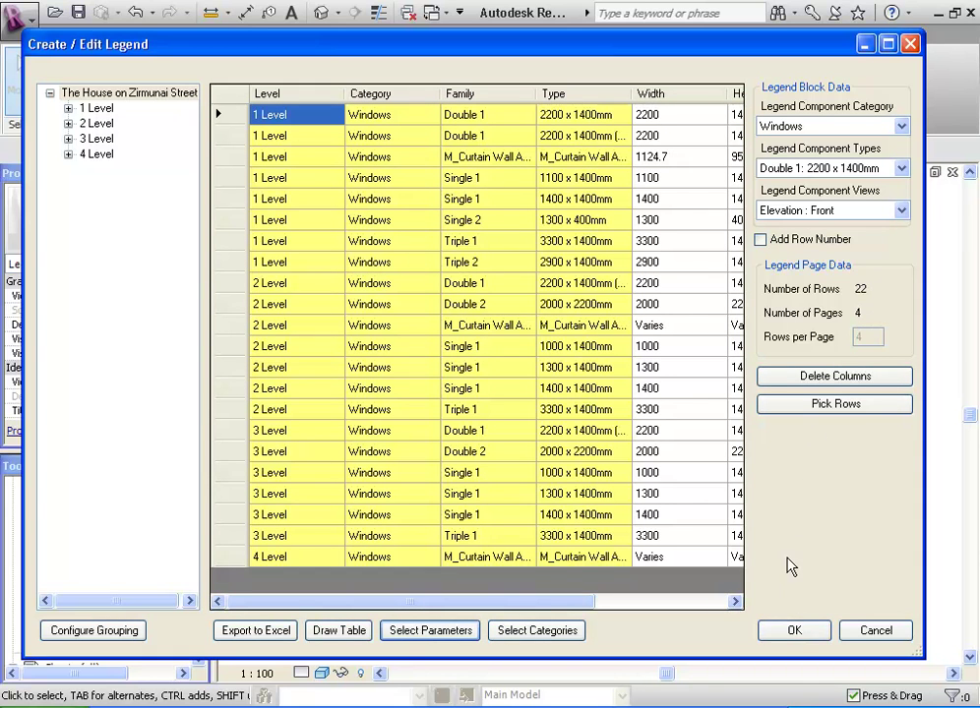
Step: Accept the legend setup with the Copy of Legend 1 views as pages and draw the legend
{"action": "left_click", "coordinate": [816, 408]}
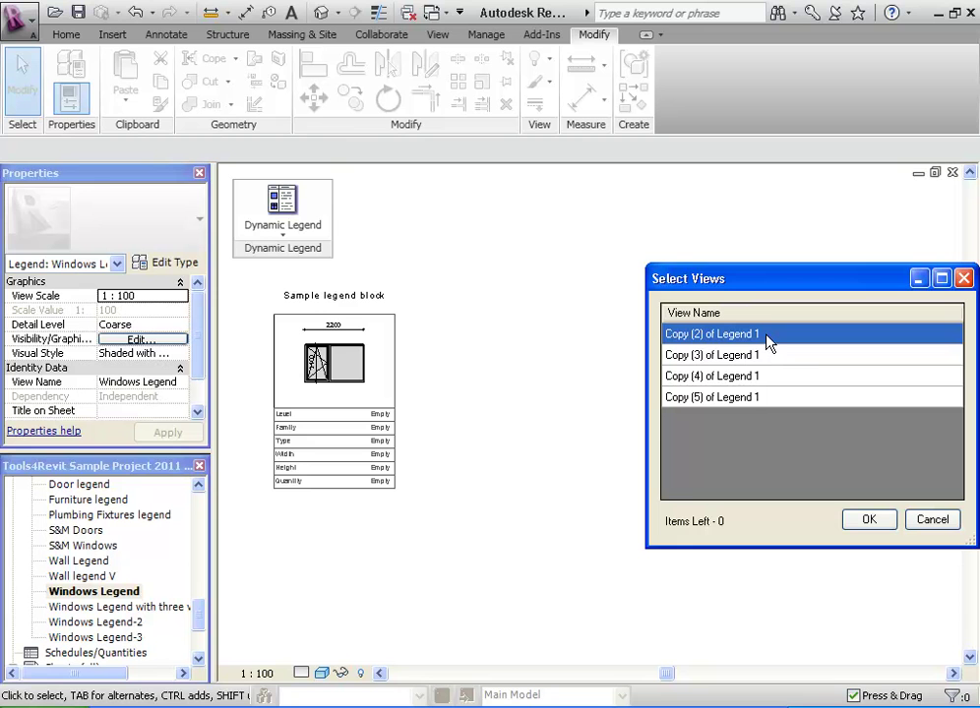
{"action": "left_click", "coordinate": [868, 519]}
{"action": "middle_click_drag", "start_coordinate": [564, 518], "coordinate": [599, 528]}
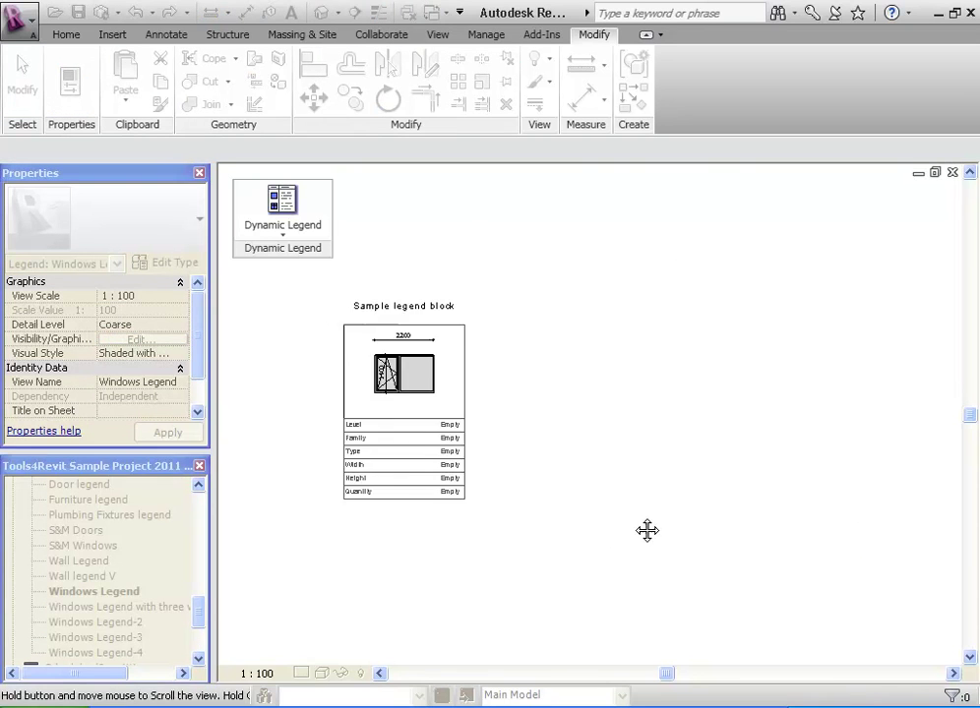
{"action": "scroll", "coordinate": [548, 372], "scroll_direction": "up", "scroll_amount": 2}
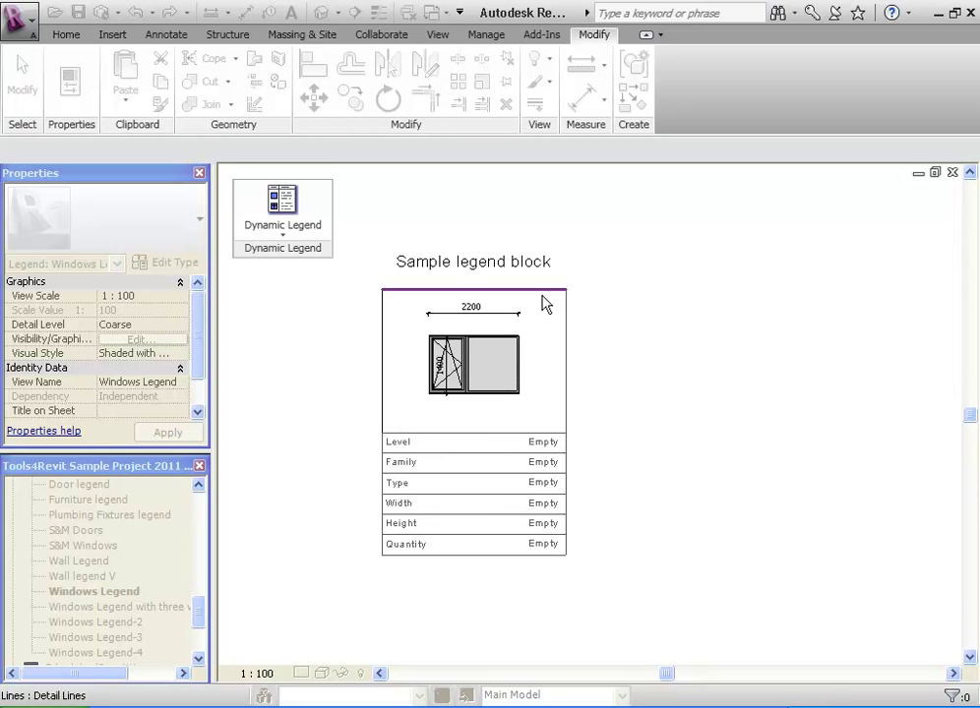
{"action": "left_click_drag", "start_coordinate": [581, 287], "coordinate": [309, 593]}
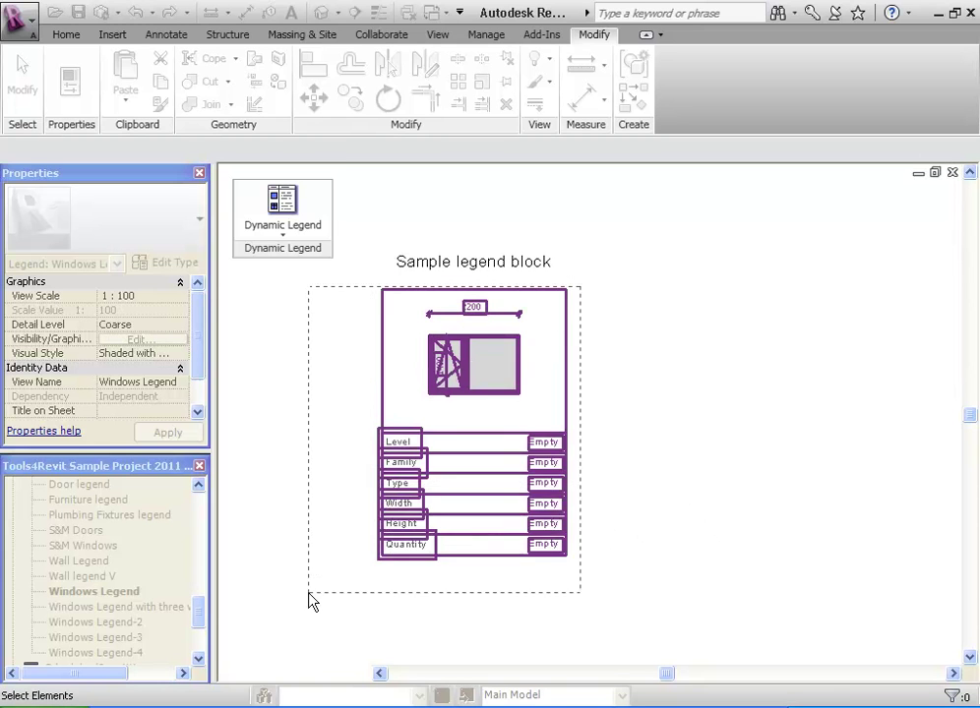
{"action": "key", "text": "Escape"}
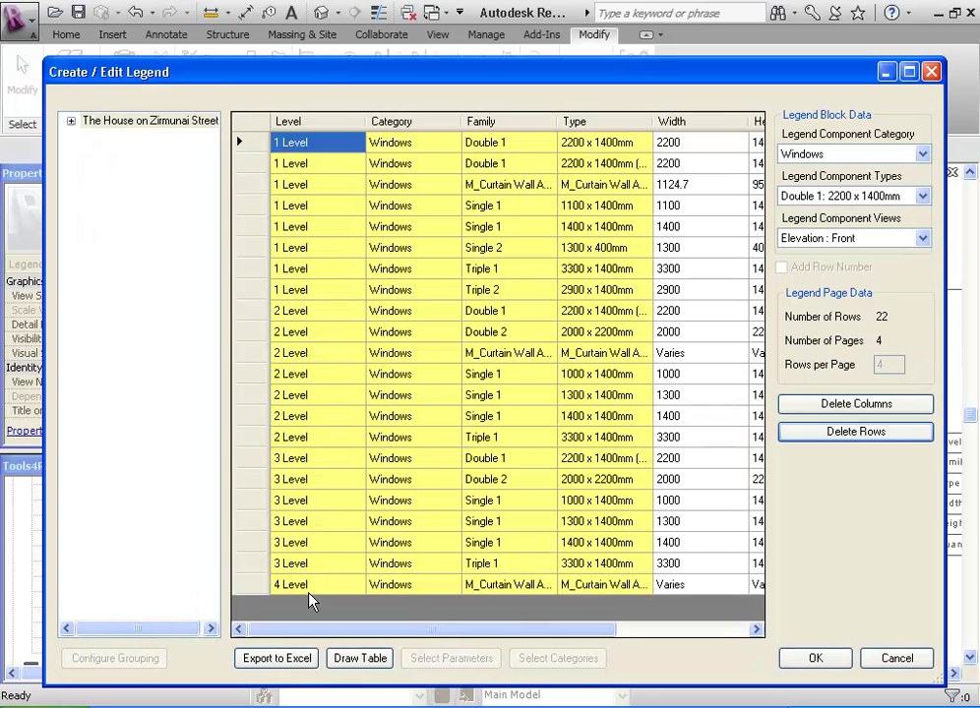
{"action": "left_click", "coordinate": [807, 658]}
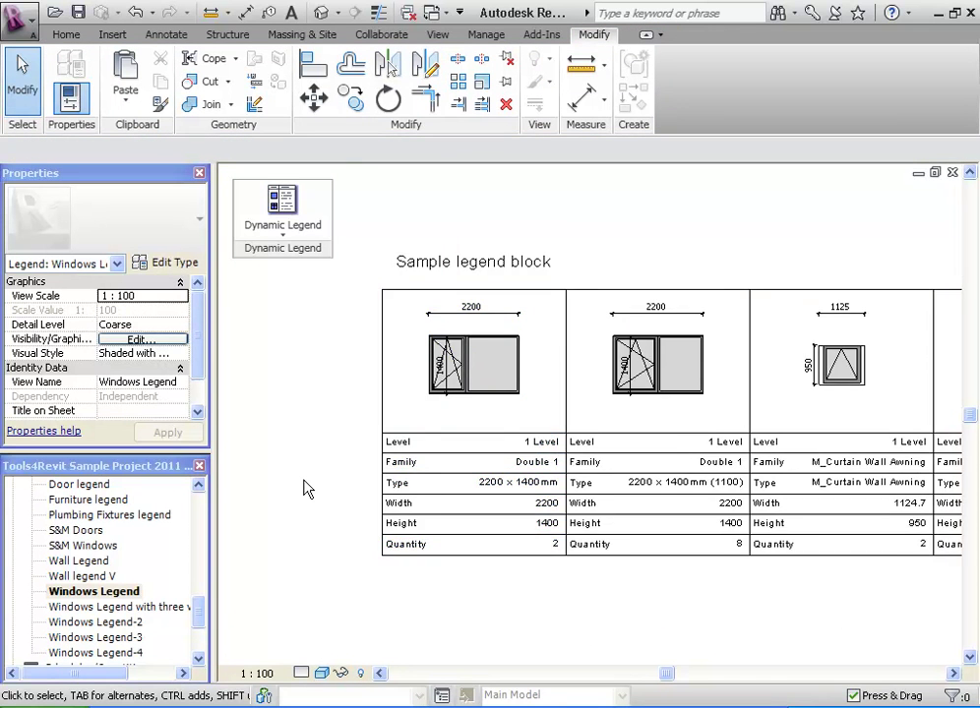
Step: Open Windows Legend-2 and pan to its 2 Level window columns
{"action": "mouse_move", "coordinate": [737, 621]}
{"action": "middle_mouse_down"}
{"action": "mouse_move", "coordinate": [722, 593]}
{"action": "mouse_move", "coordinate": [764, 596]}
{"action": "mouse_move", "coordinate": [615, 597]}
{"action": "mouse_move", "coordinate": [879, 583]}
{"action": "mouse_move", "coordinate": [632, 579]}
{"action": "mouse_move", "coordinate": [748, 560]}
{"action": "middle_mouse_up"}
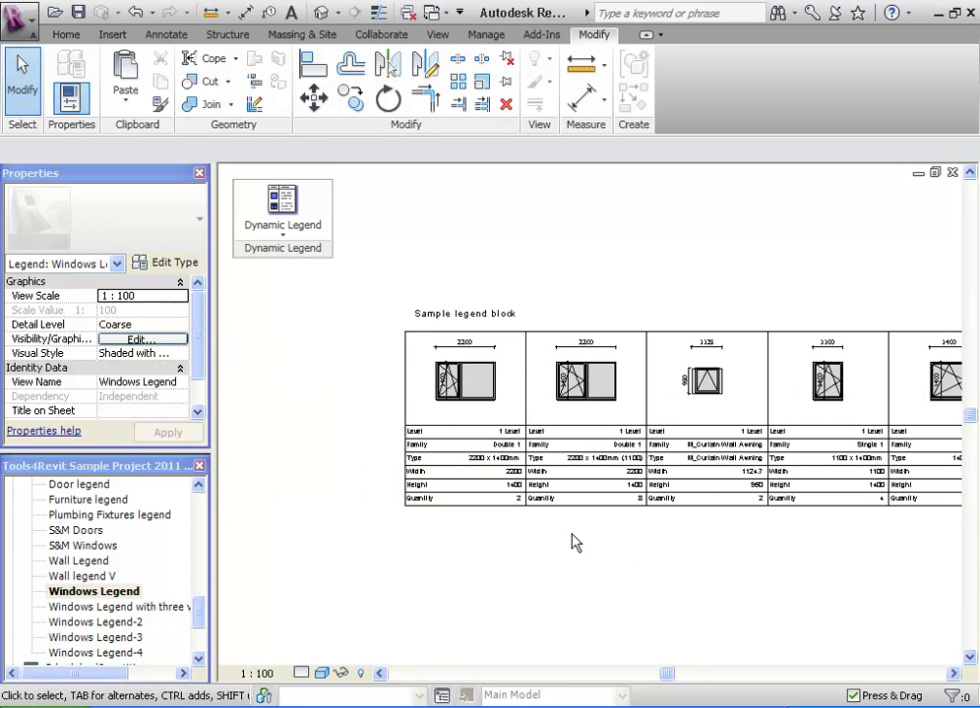
{"action": "double_click", "coordinate": [98, 623]}
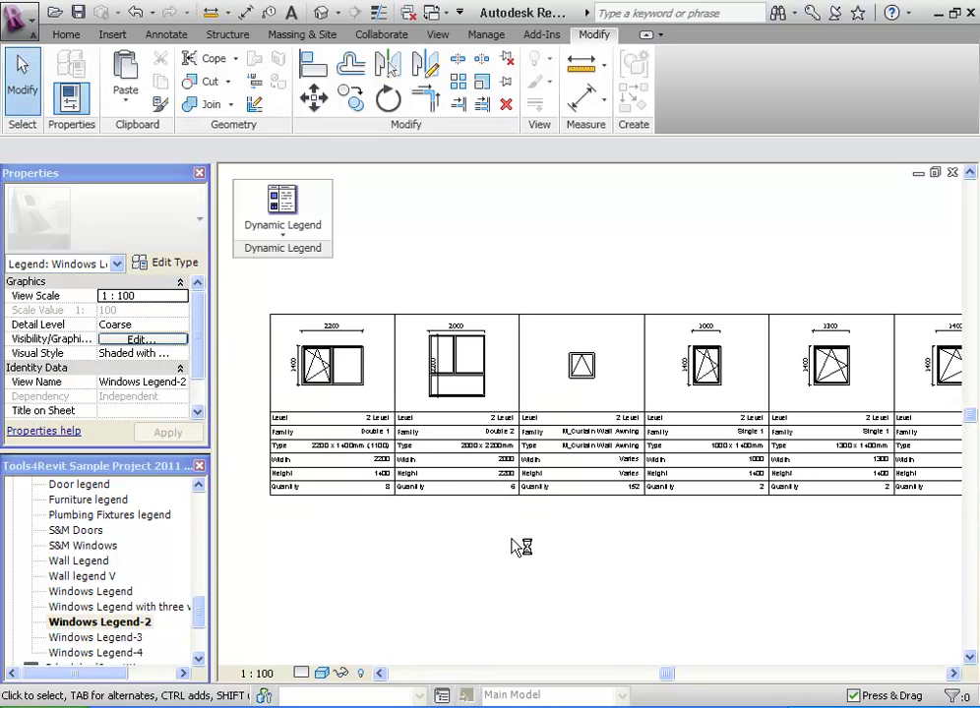
{"action": "mouse_move", "coordinate": [458, 475]}
{"action": "middle_mouse_down"}
{"action": "mouse_move", "coordinate": [638, 565]}
{"action": "mouse_move", "coordinate": [691, 566]}
{"action": "mouse_move", "coordinate": [332, 597]}
{"action": "middle_mouse_up"}
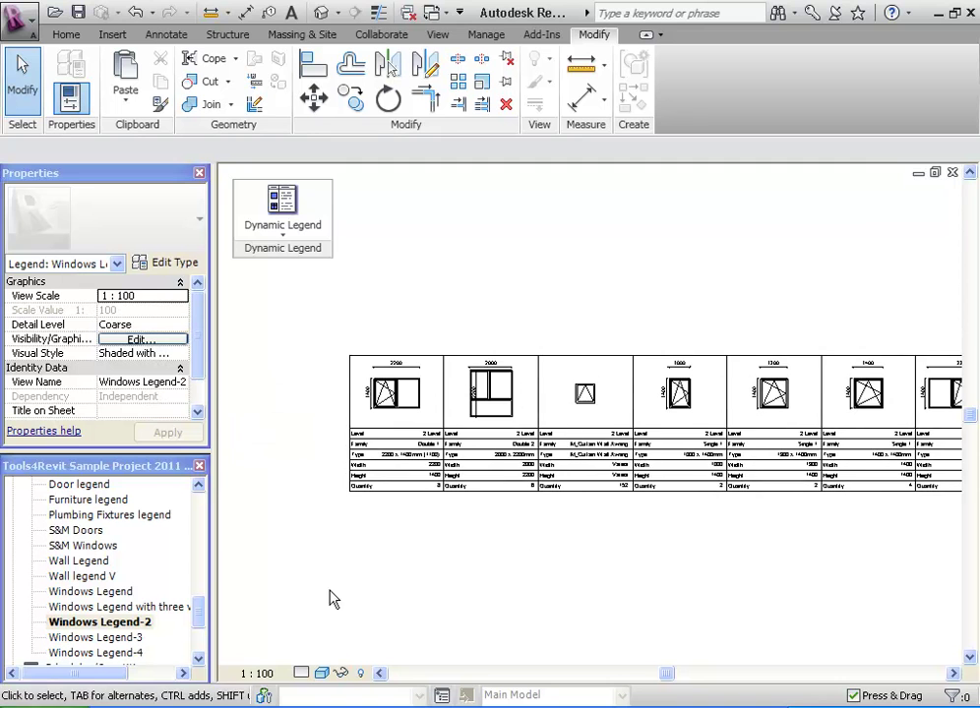